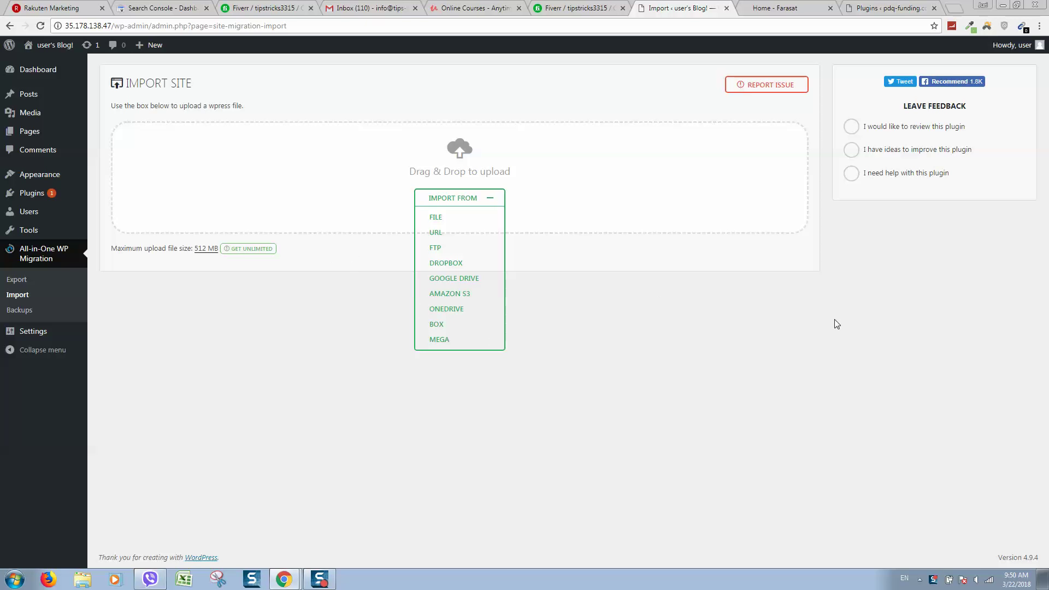
View the pdq-funding.co.uk front page, then return to the new host's import page.
click(774, 8)
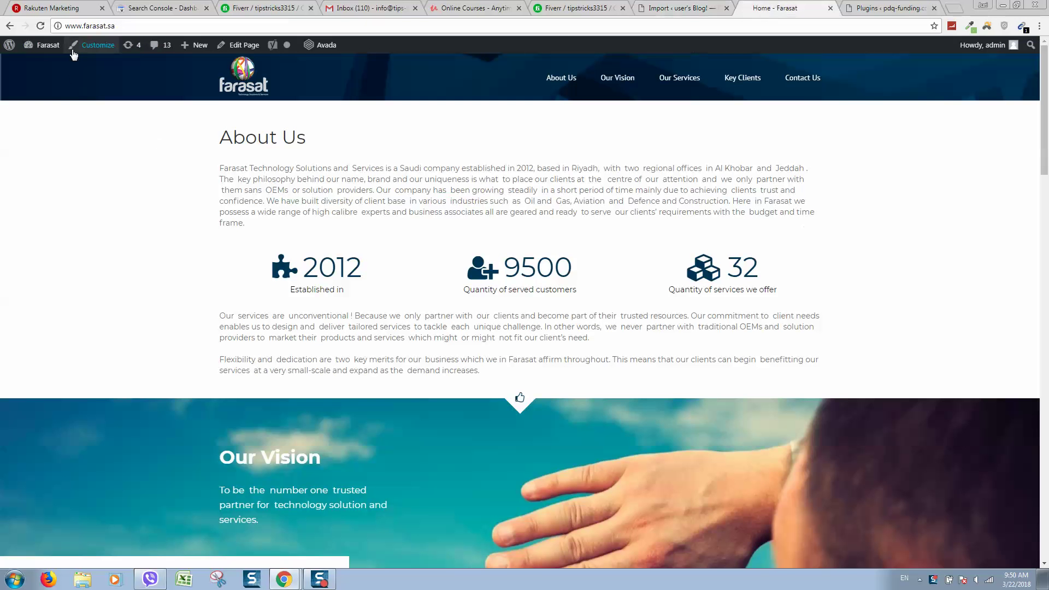
click(868, 8)
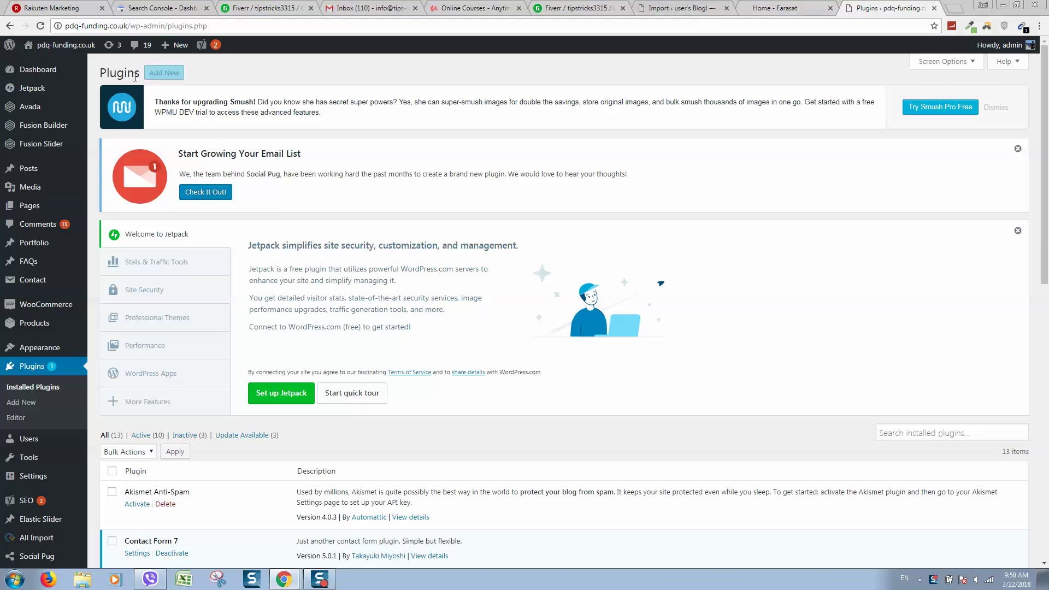
mouse_move(65, 45)
click(38, 65)
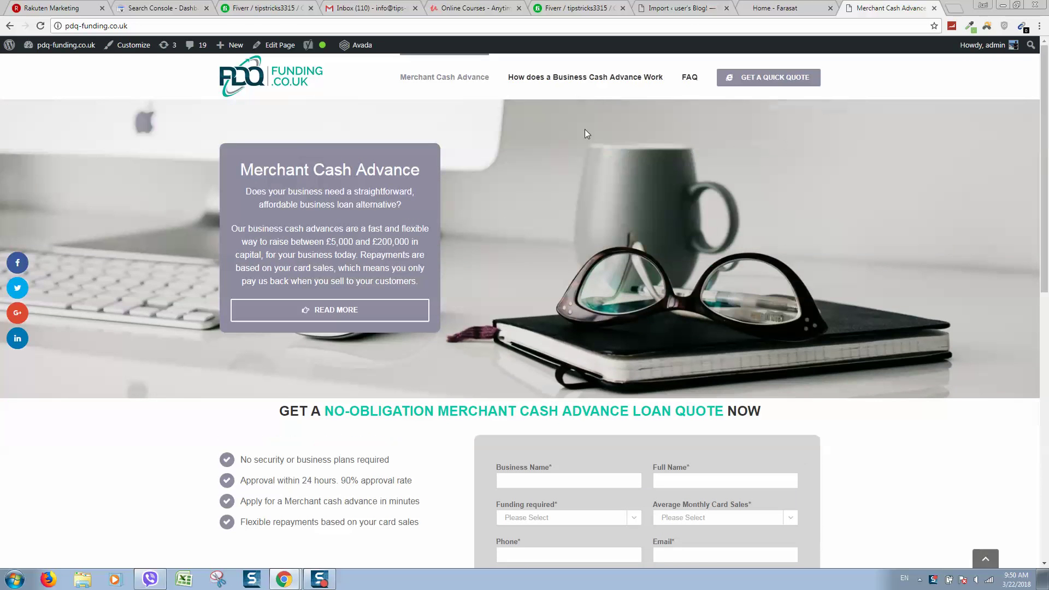
click(678, 9)
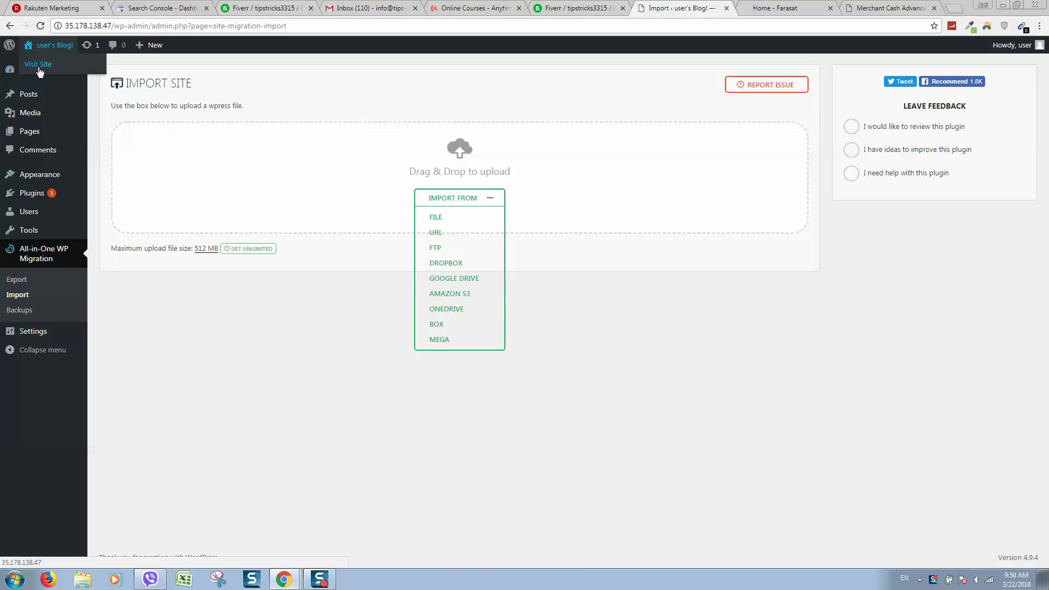
Look at the new host's default site in a separate tab and close it again.
right_click(50, 44)
click(115, 77)
click(685, 8)
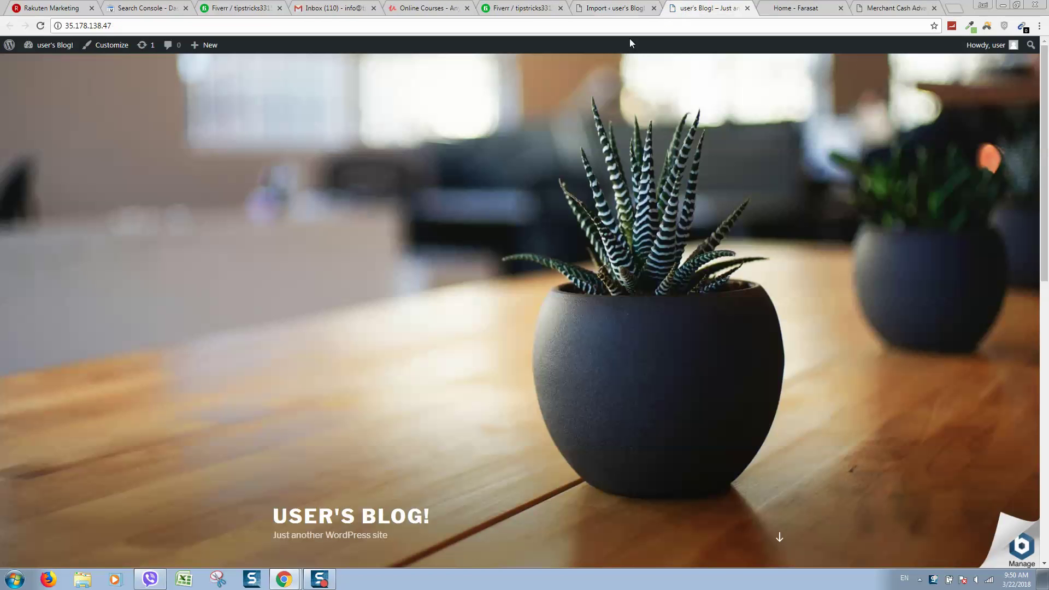
click(747, 8)
Log in to pdq-funding.co.uk via wp-login.php and go to the Plugins page.
click(803, 10)
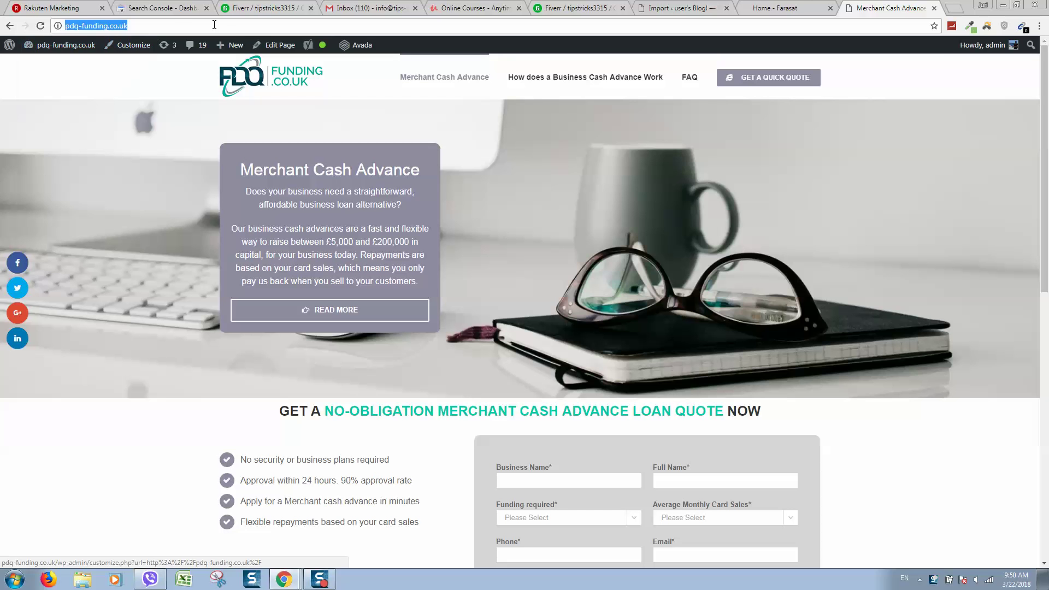
text(/)
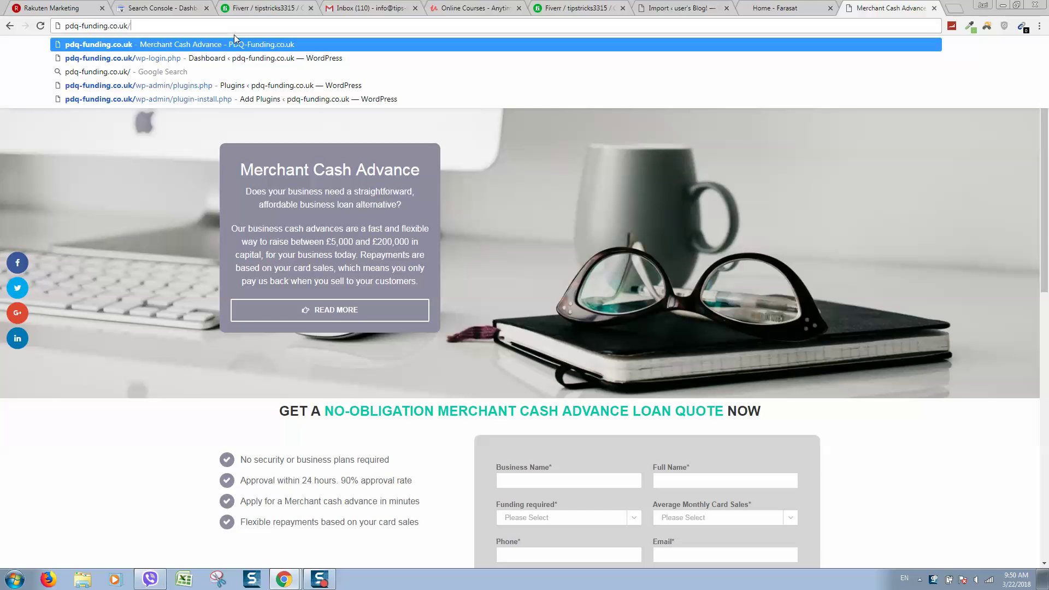
key(Down)
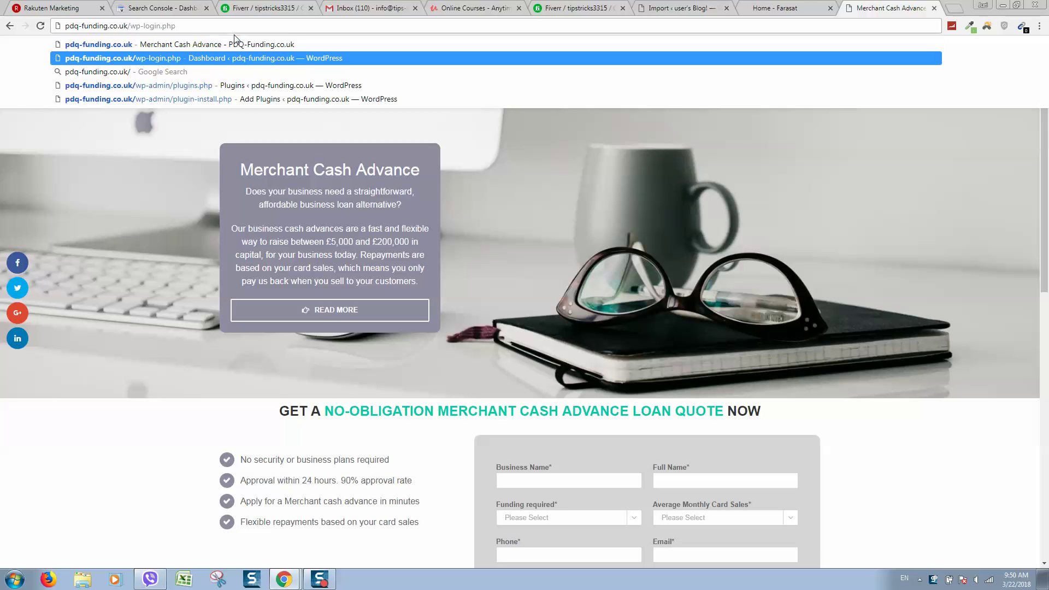
key(Return)
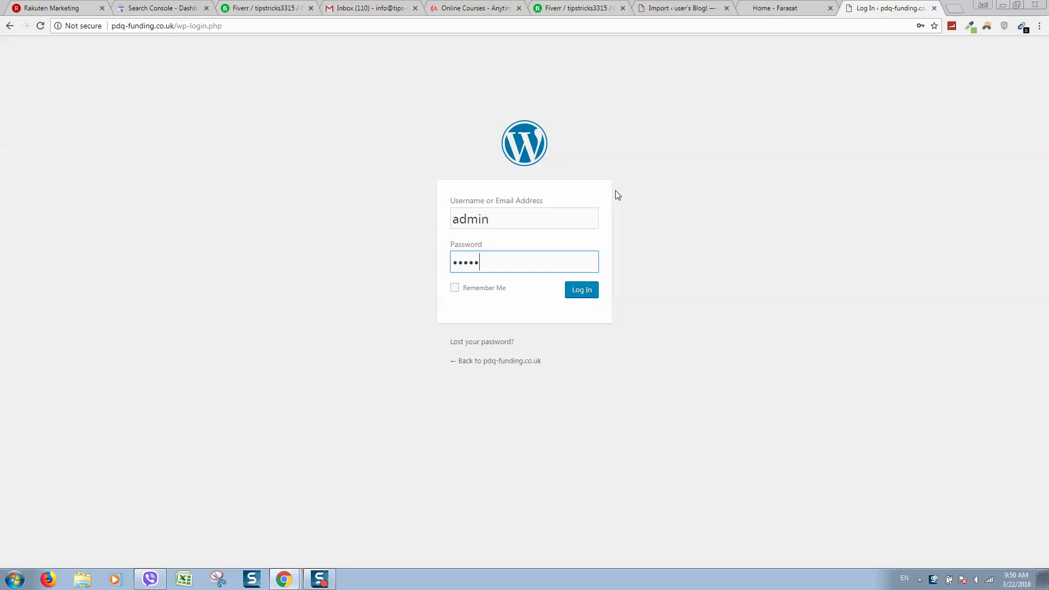
text(..)
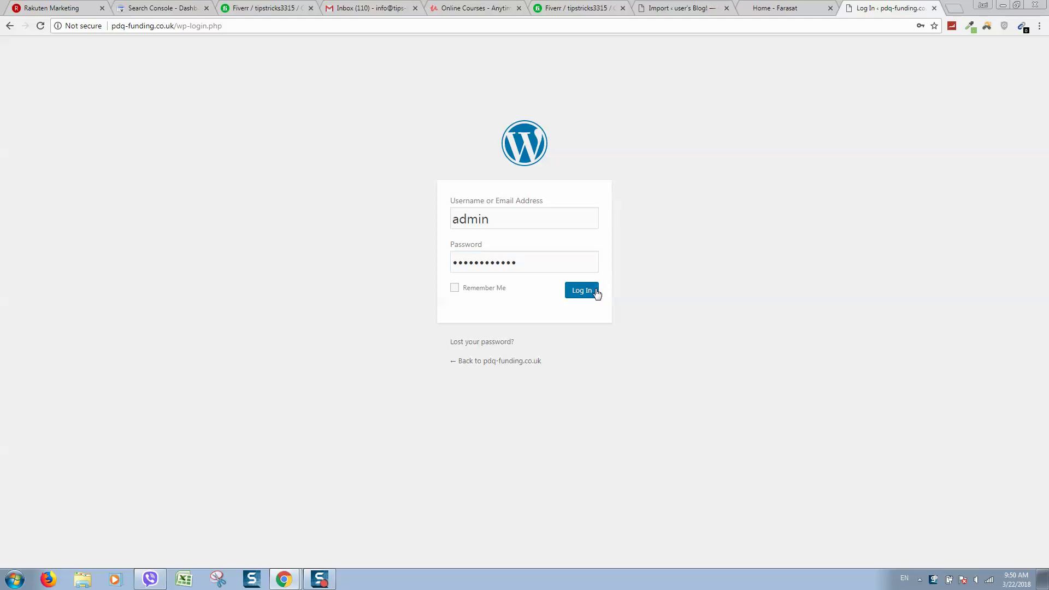
click(581, 288)
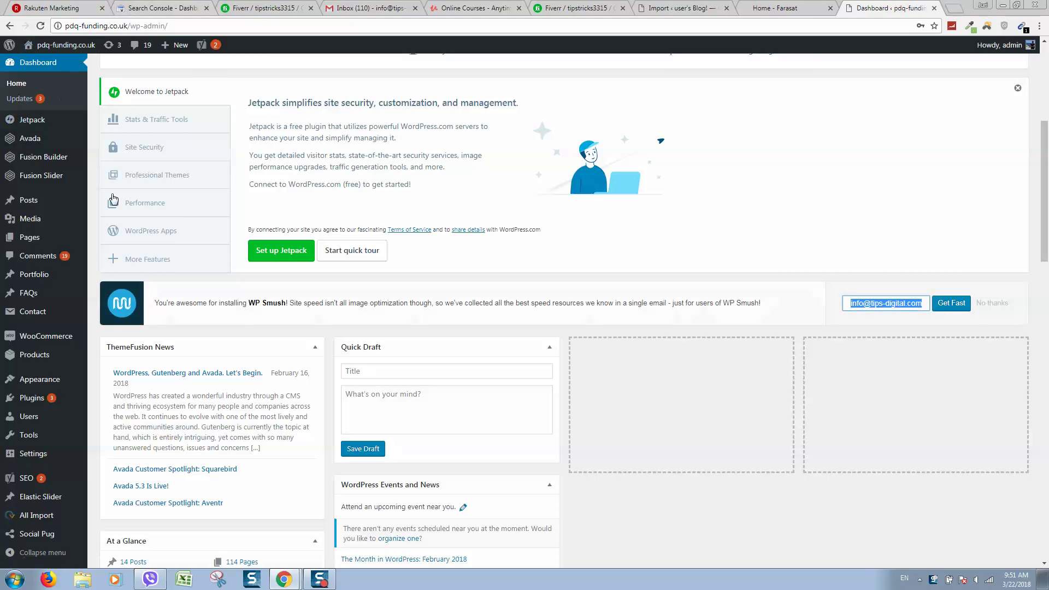
mouse_move(31, 397)
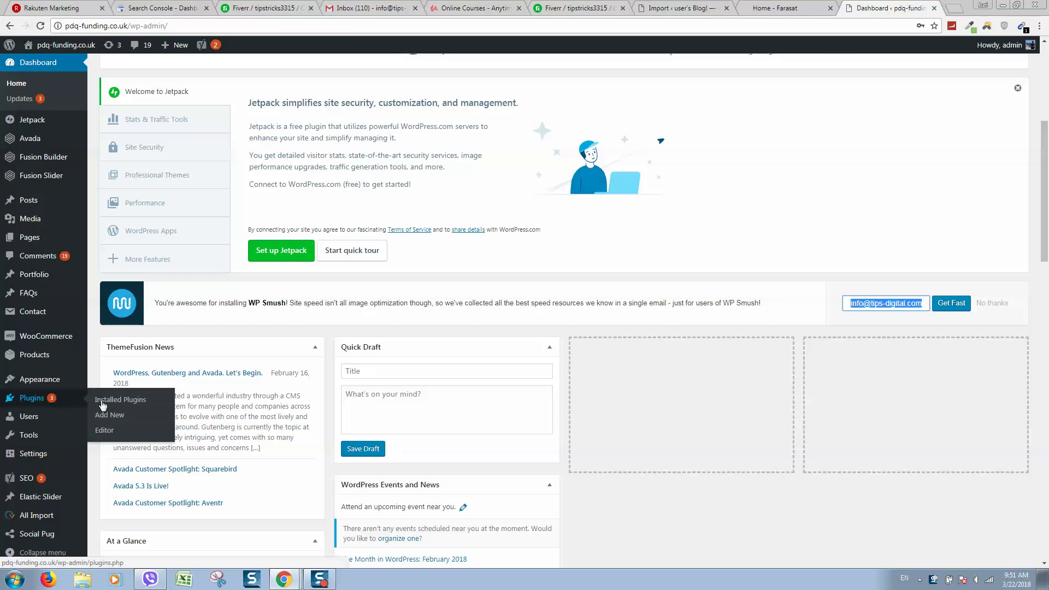
click(102, 403)
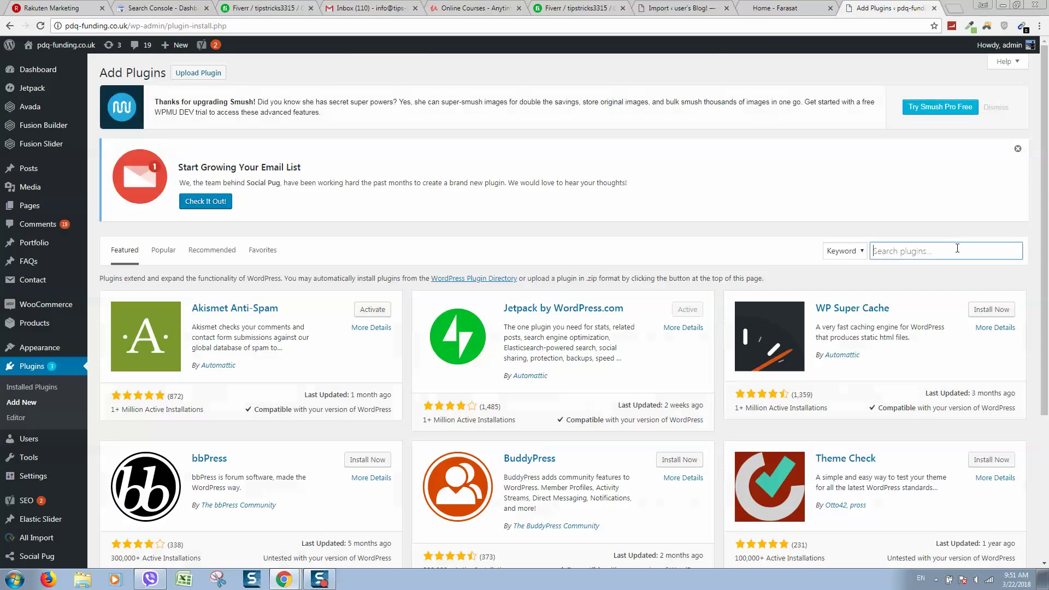
text(WP m)
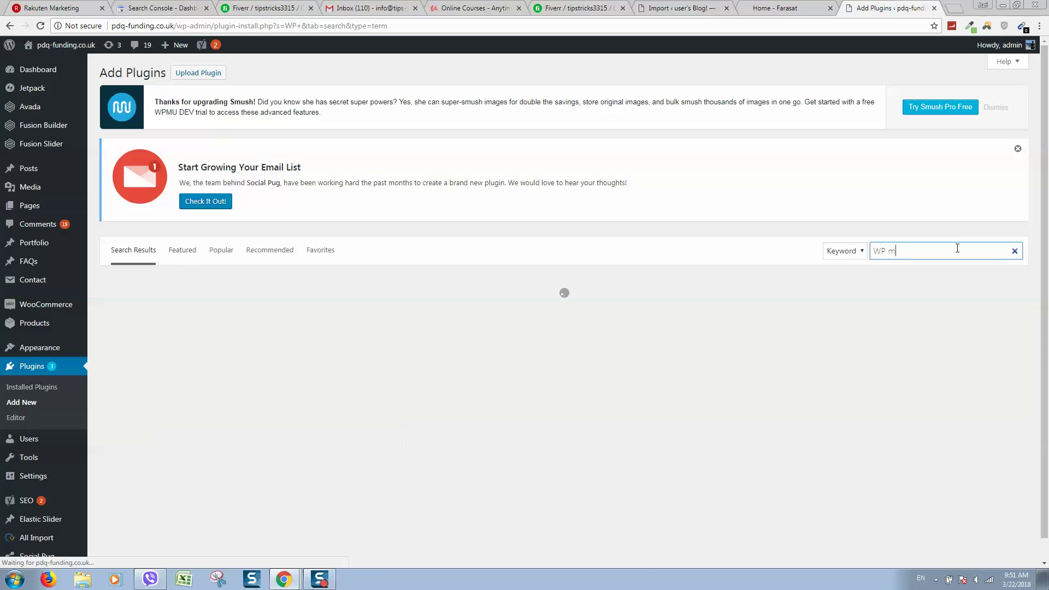
text(igrate)
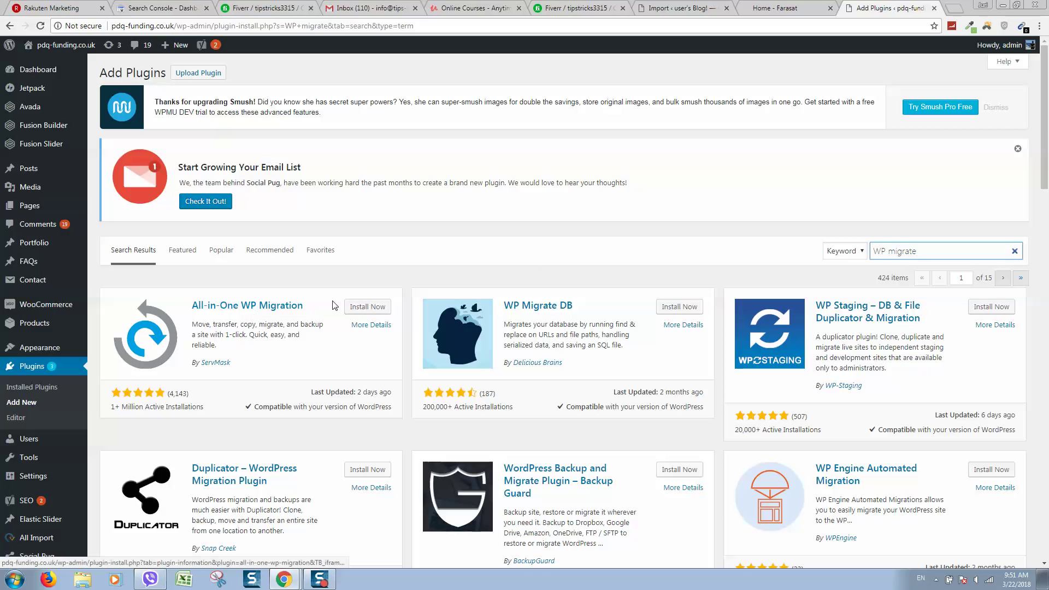
Install and activate the All-in-One WP Migration plugin on pdq-funding.co.uk.
click(366, 306)
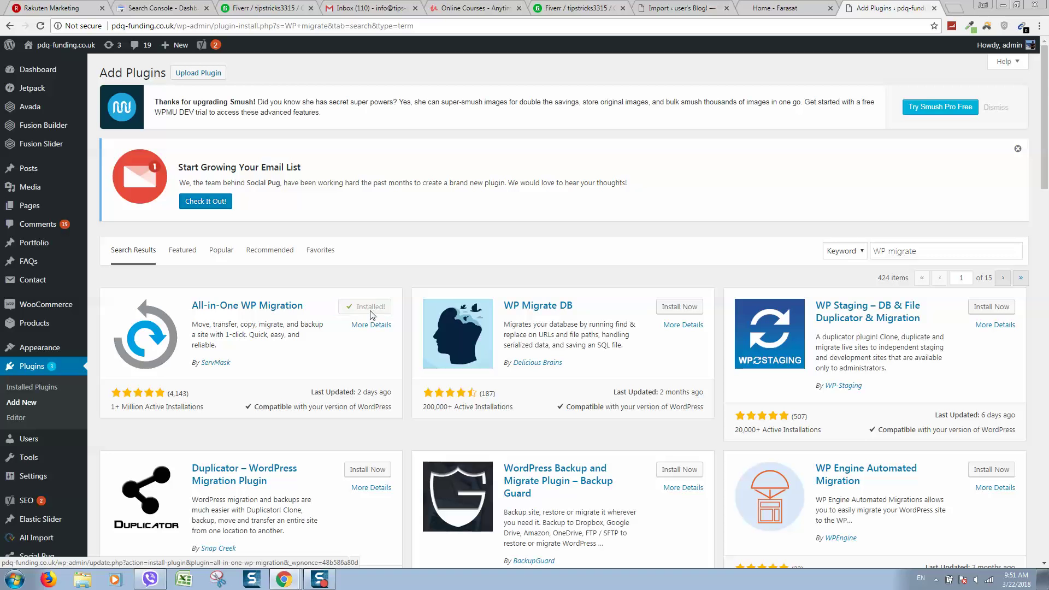
click(371, 308)
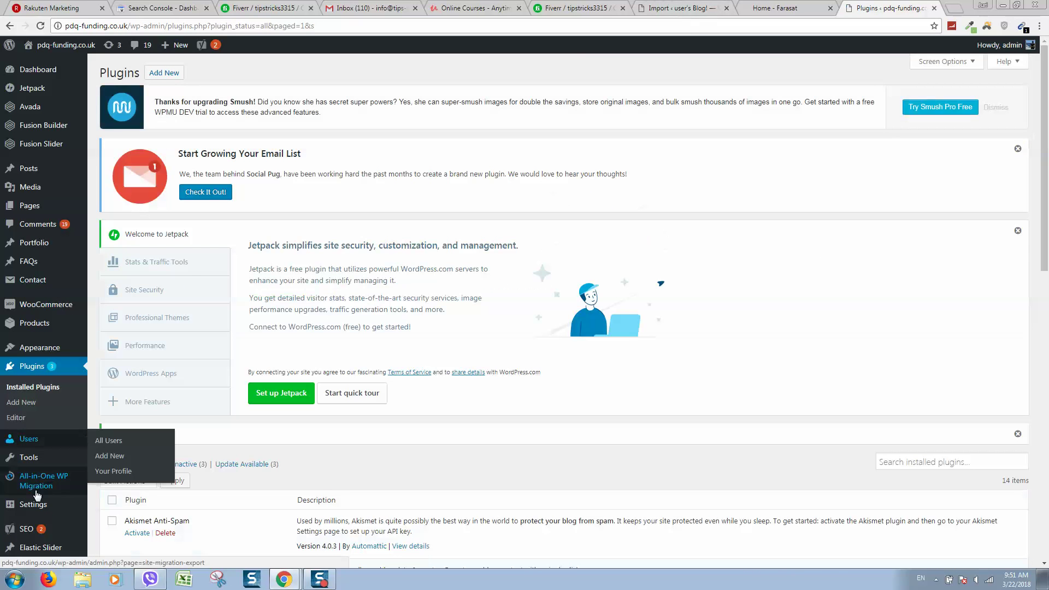
Start exporting the whole pdq-funding.co.uk site to a file, then view the new host's Import page.
click(41, 484)
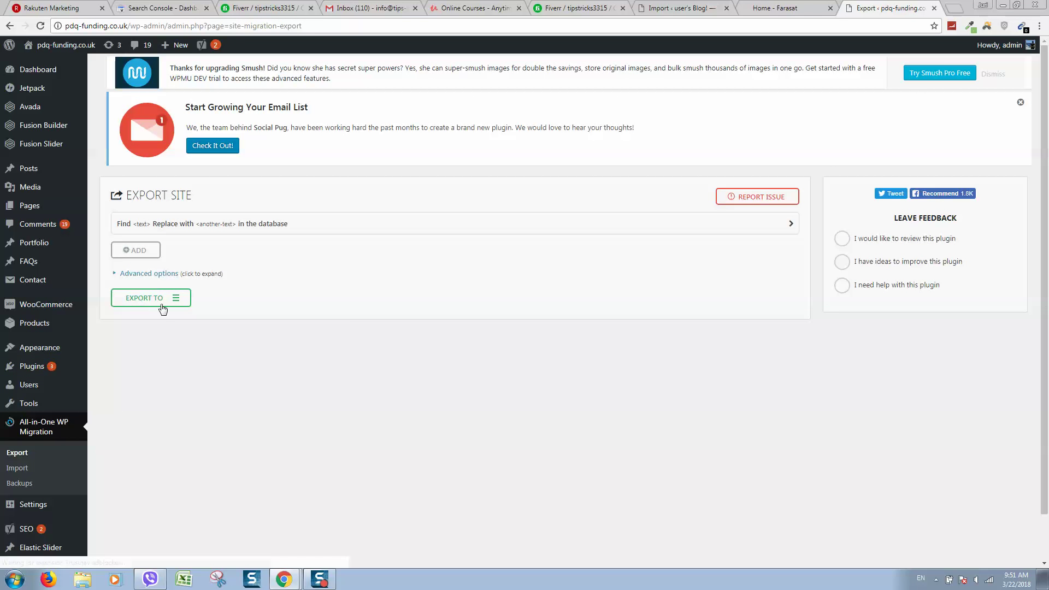
click(168, 303)
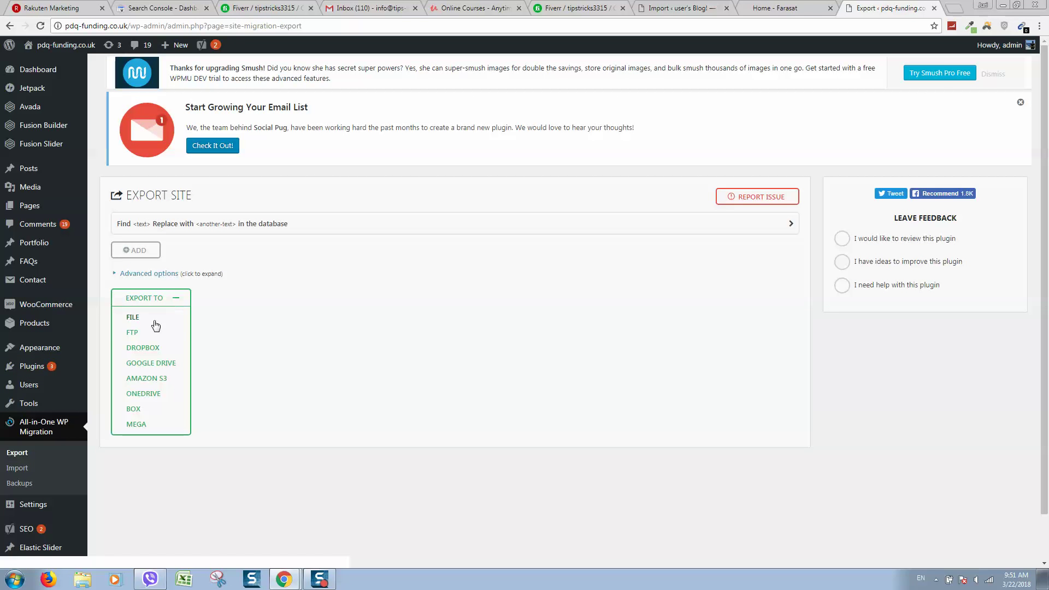
click(133, 317)
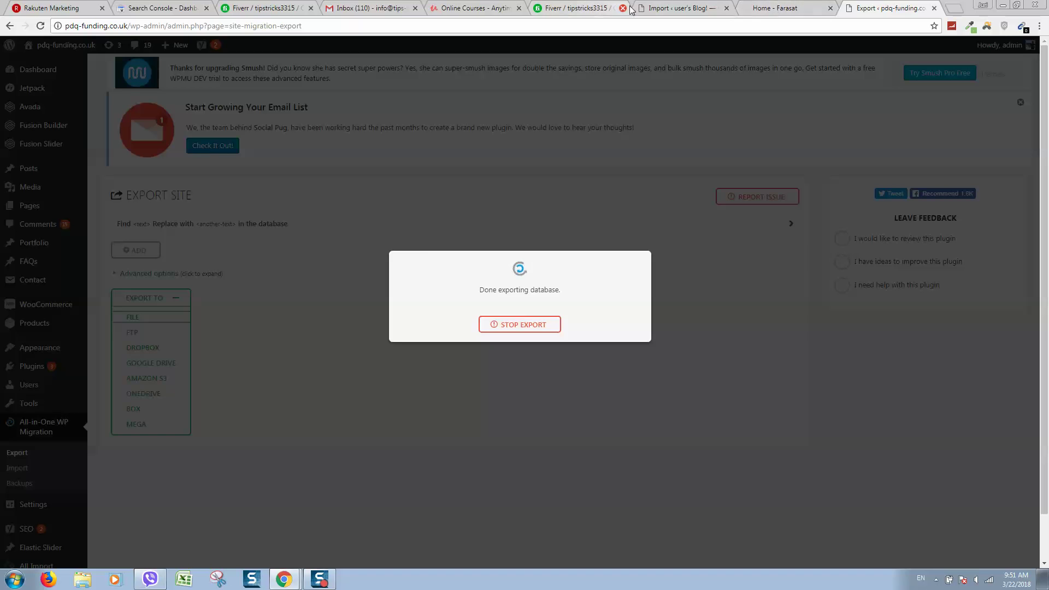
click(676, 9)
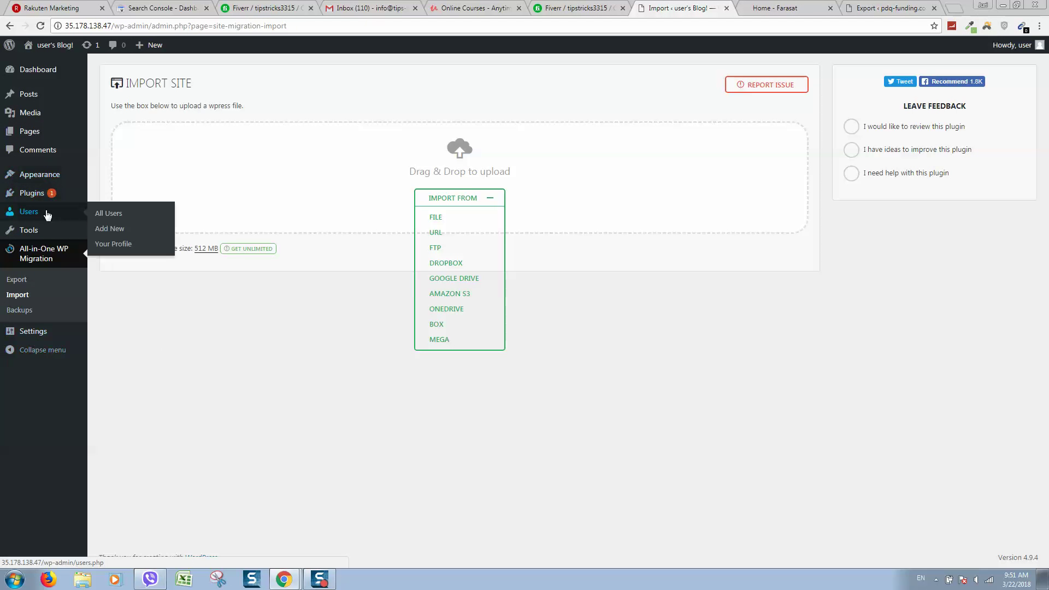
Search 'WP migrate' on the new host and update All-in-One WP Migration there.
mouse_move(32, 193)
click(110, 209)
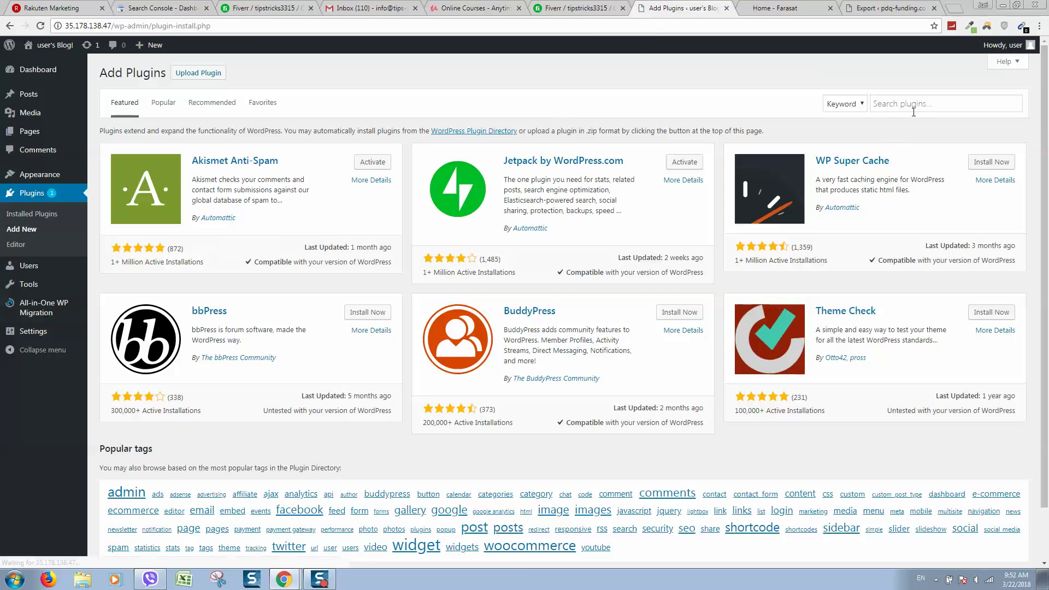
click(924, 104)
text(wp)
key(Down)
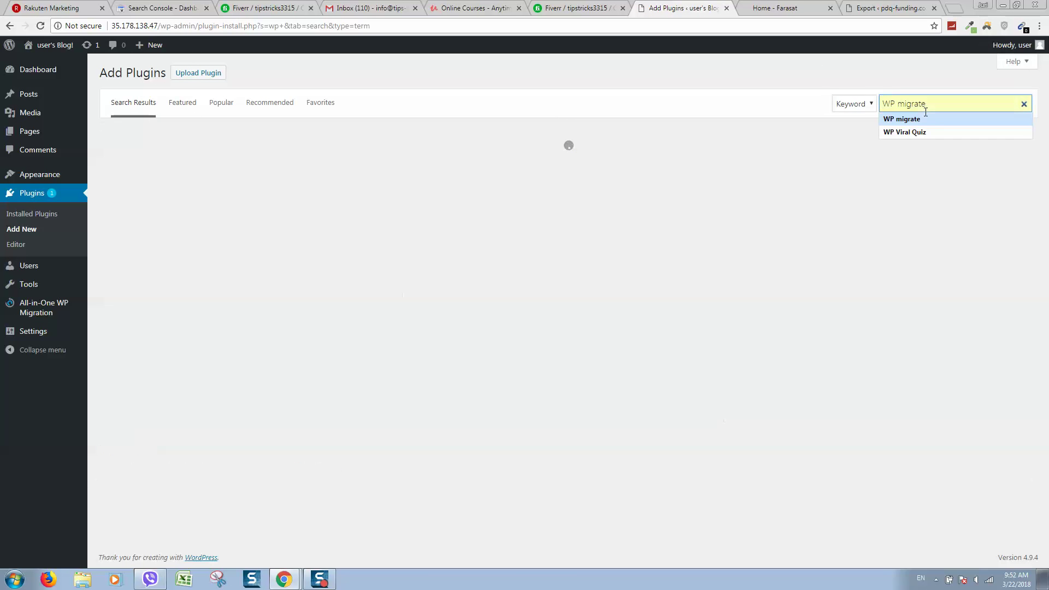
key(Return)
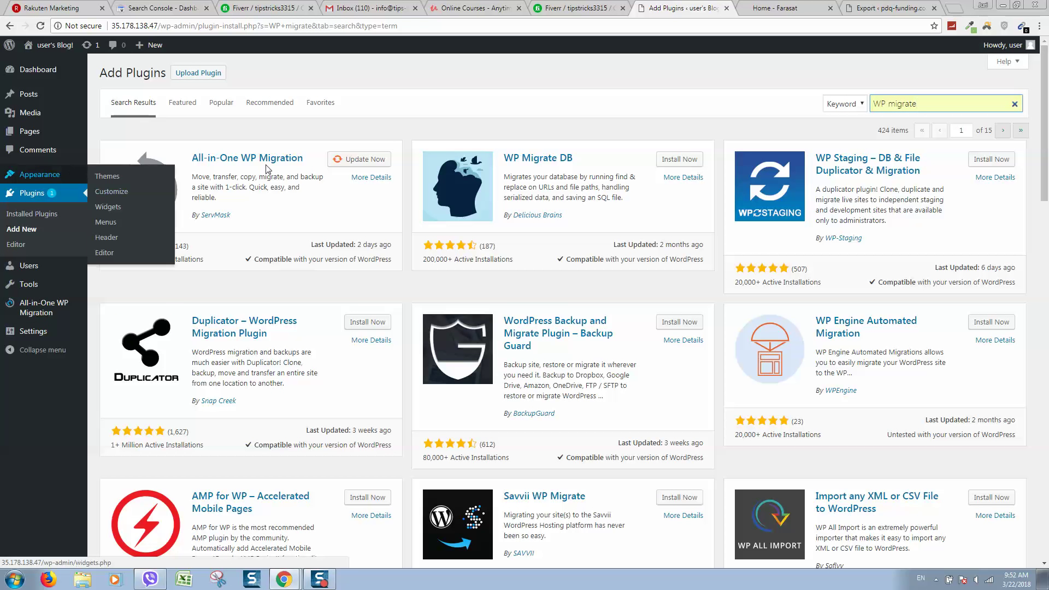
click(361, 159)
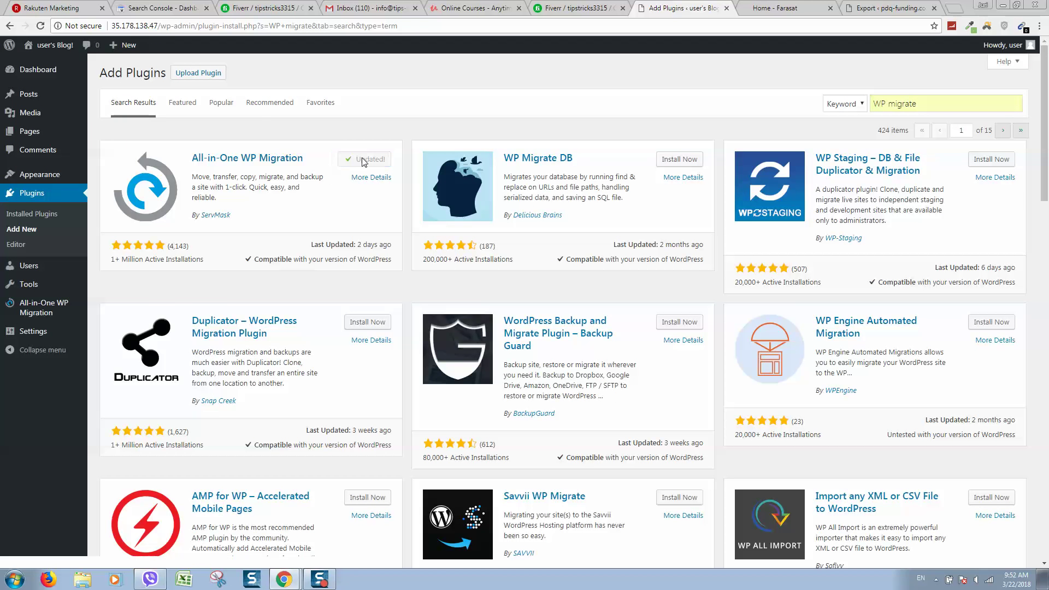
Check the new host's Export and Import pages, then return to the pdq-funding export dialog.
click(43, 307)
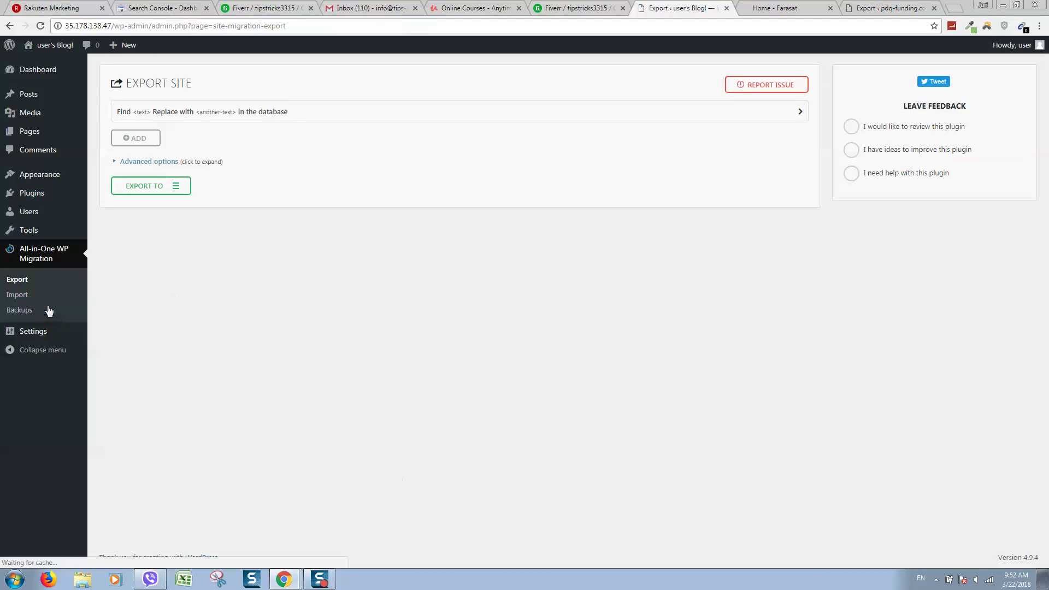
click(17, 294)
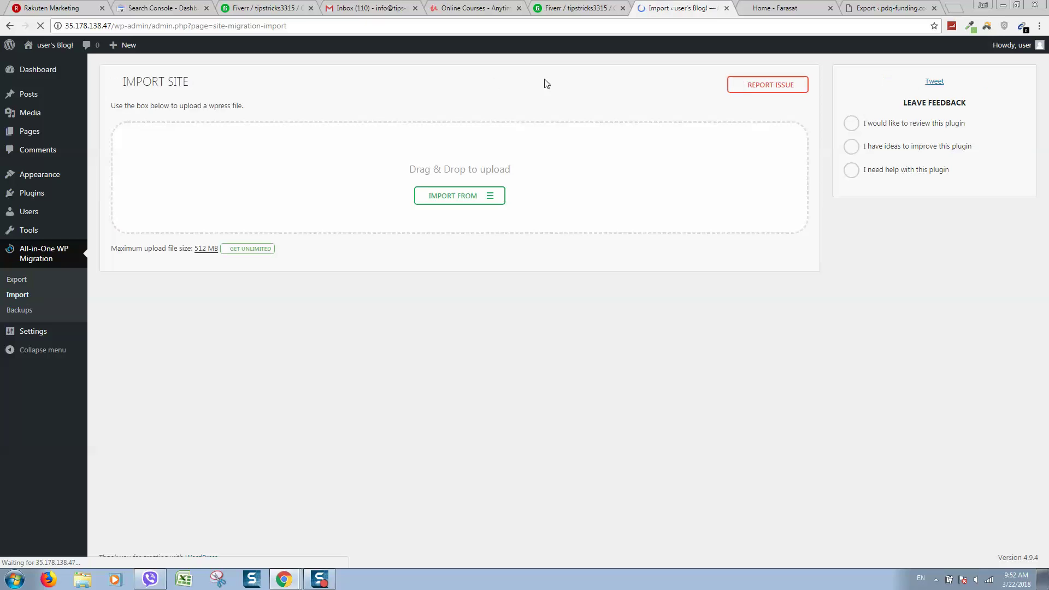
click(888, 9)
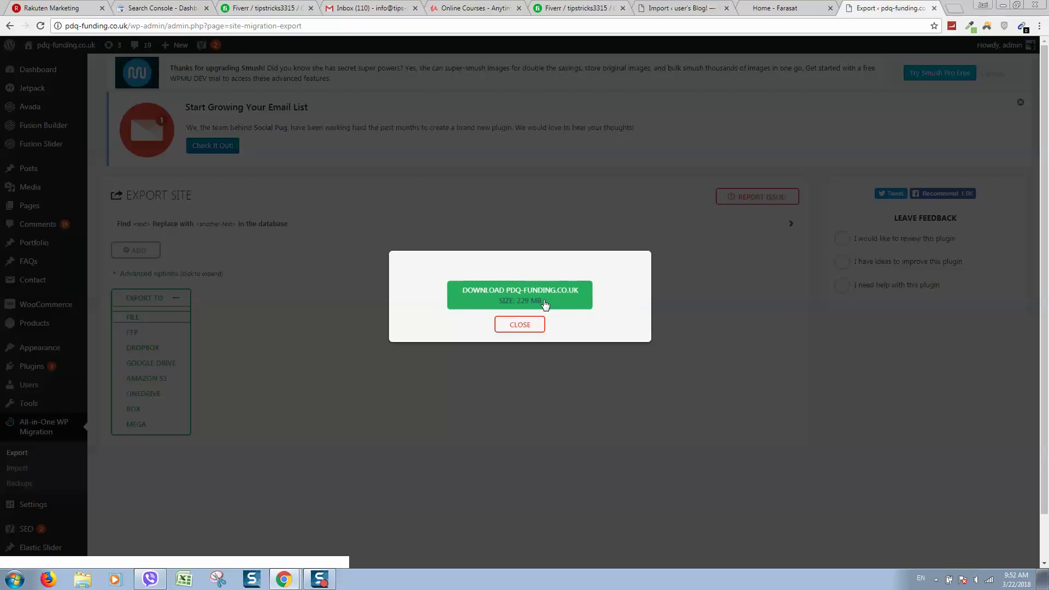
Download the 229 MB pdq-funding.co.uk .wpress export file to the computer.
click(541, 301)
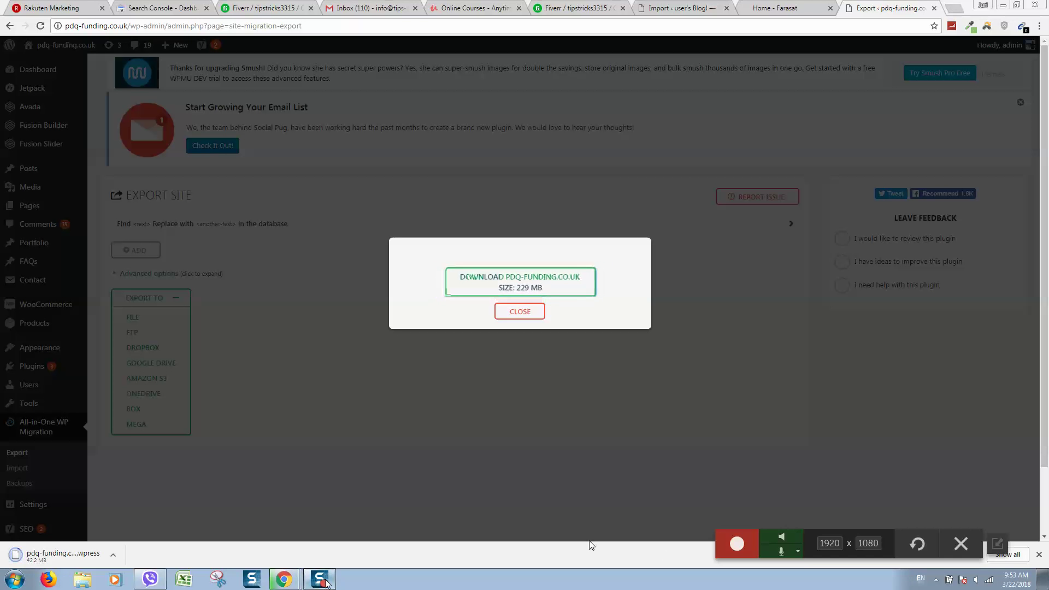
click(114, 555)
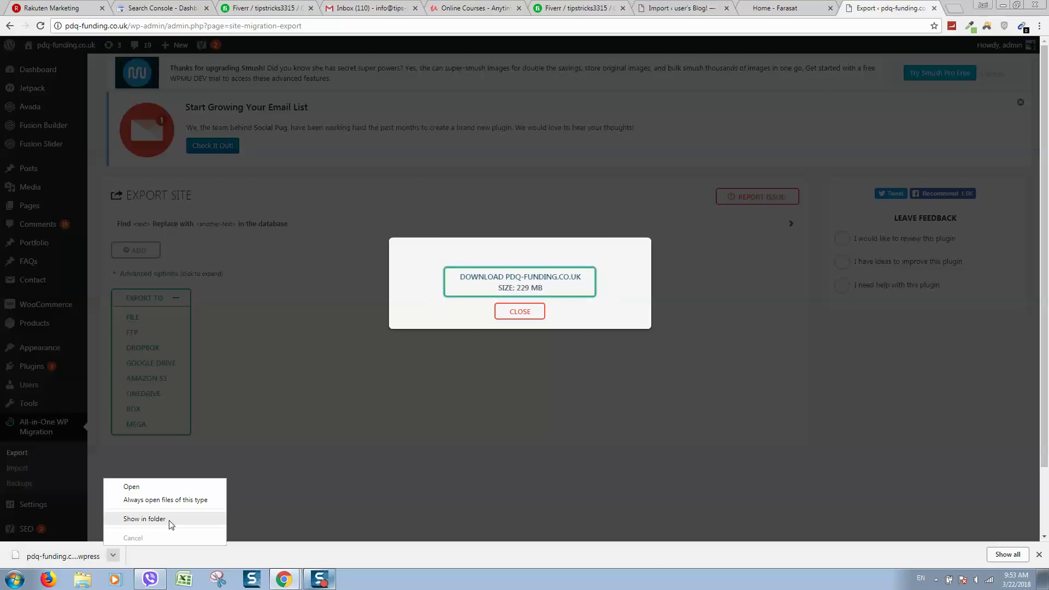
Show the download in its folder and choose Import From > File on the new host.
click(144, 518)
click(681, 9)
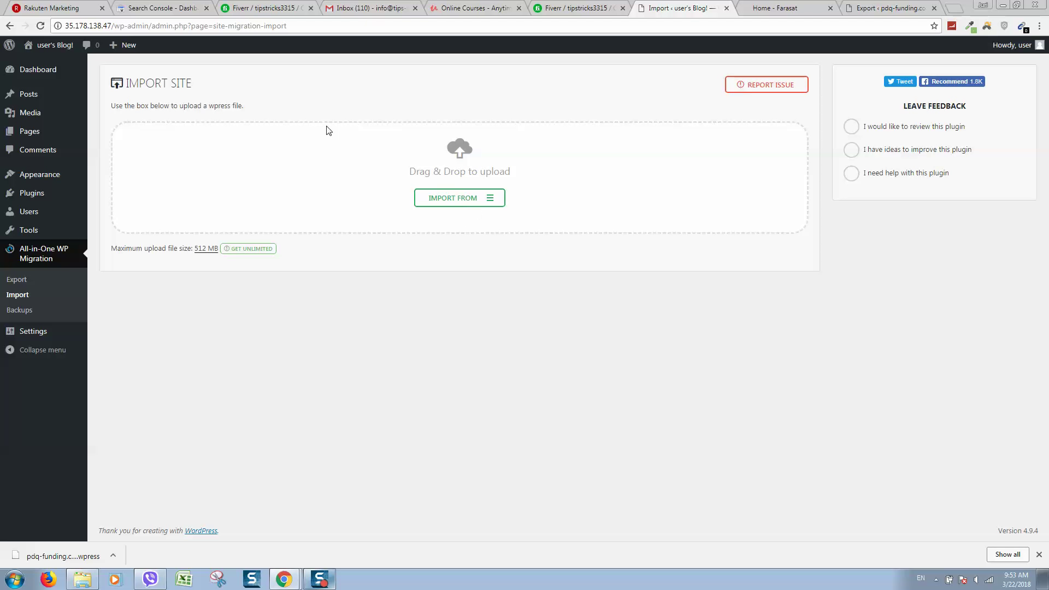
click(481, 200)
click(462, 214)
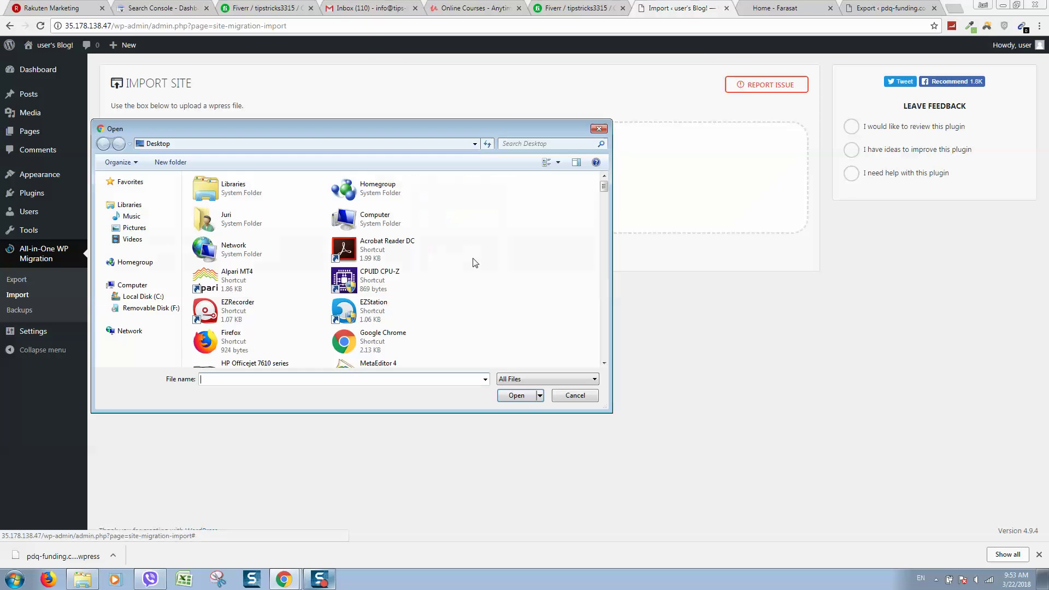
Navigate the file picker to Downloads and select the pdq-funding .wpress backup to start importing.
click(82, 580)
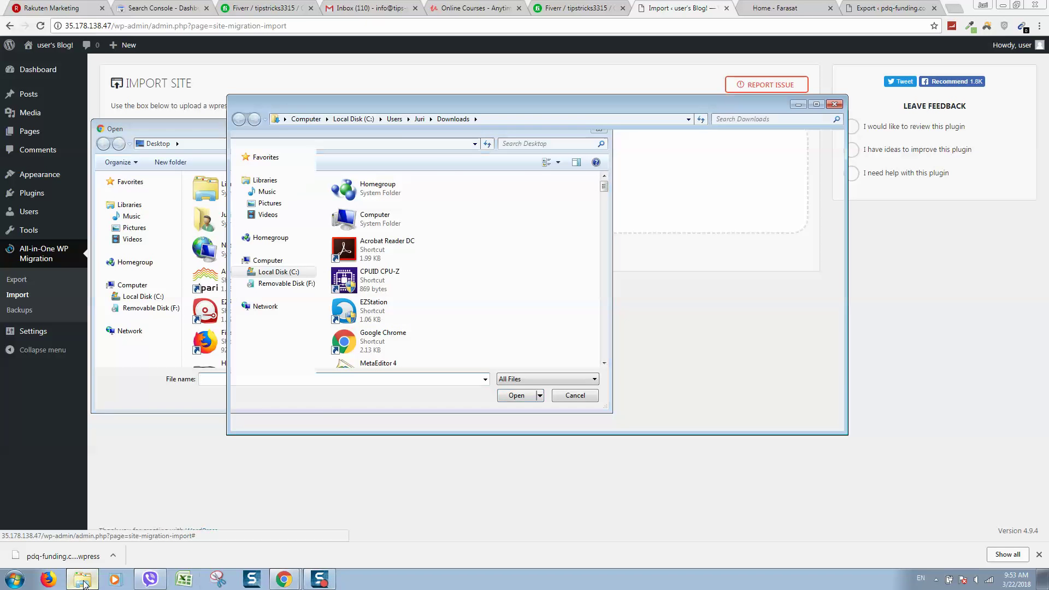
click(502, 118)
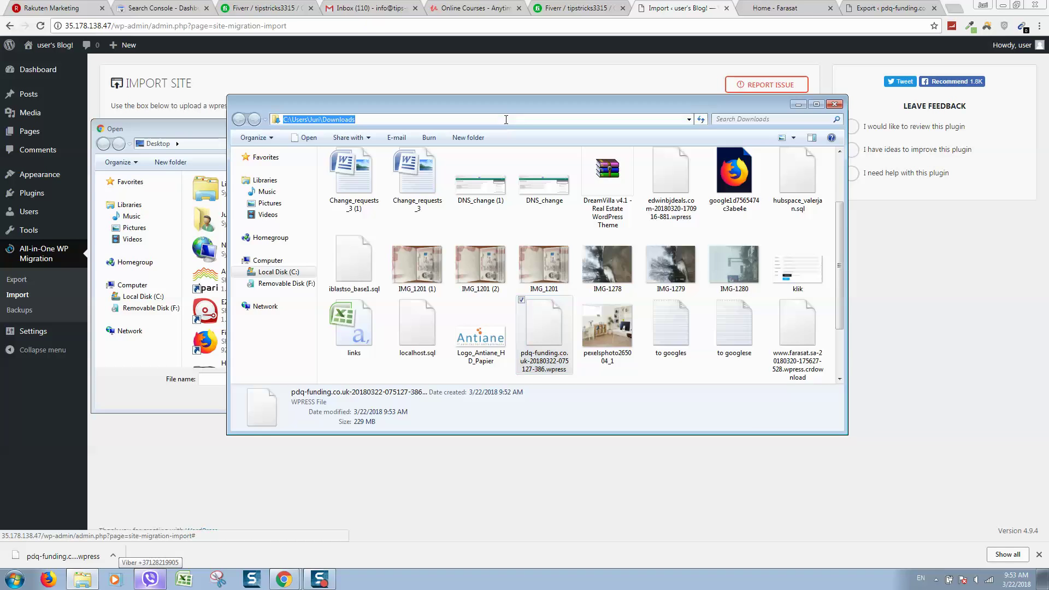
key(ctrl+c)
key(alt+Tab)
key(ctrl+v)
key(Return)
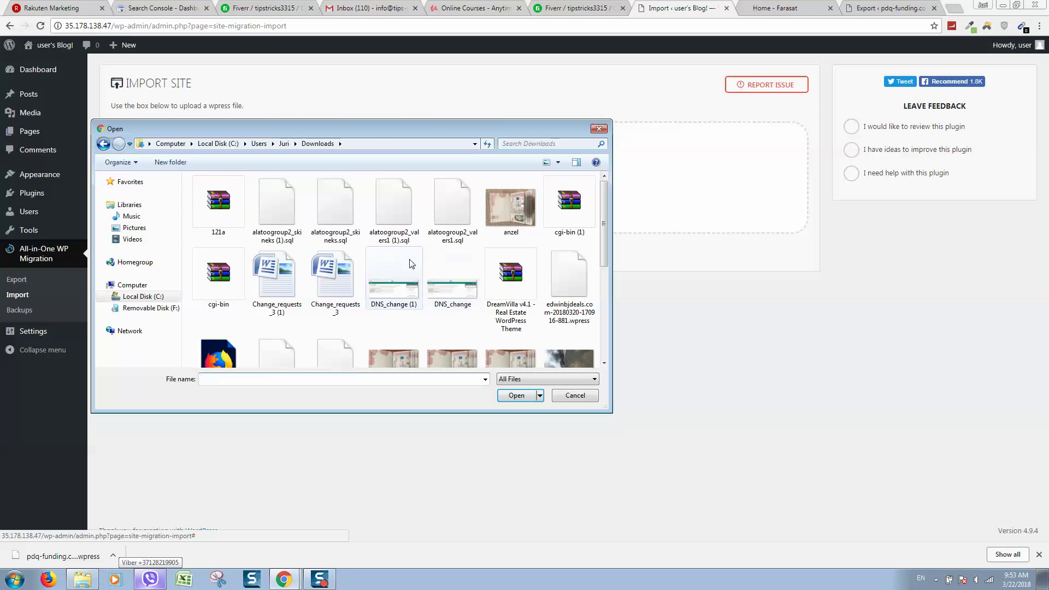
click(394, 213)
text(p)
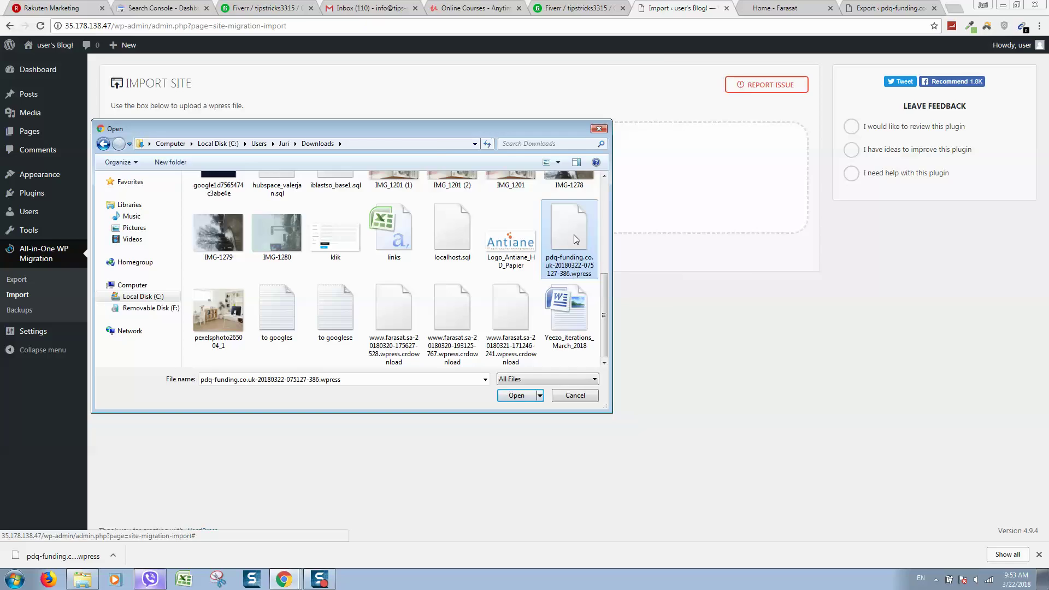
double_click(575, 263)
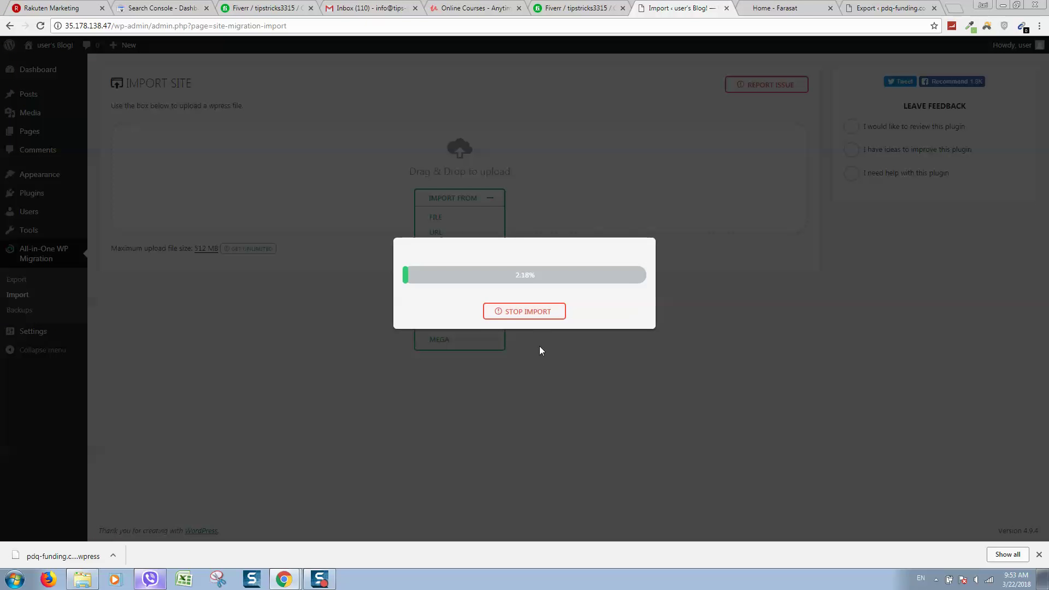
click(82, 579)
Close the Downloads window, proceed with overwriting the new site, and dismiss the success message.
click(838, 105)
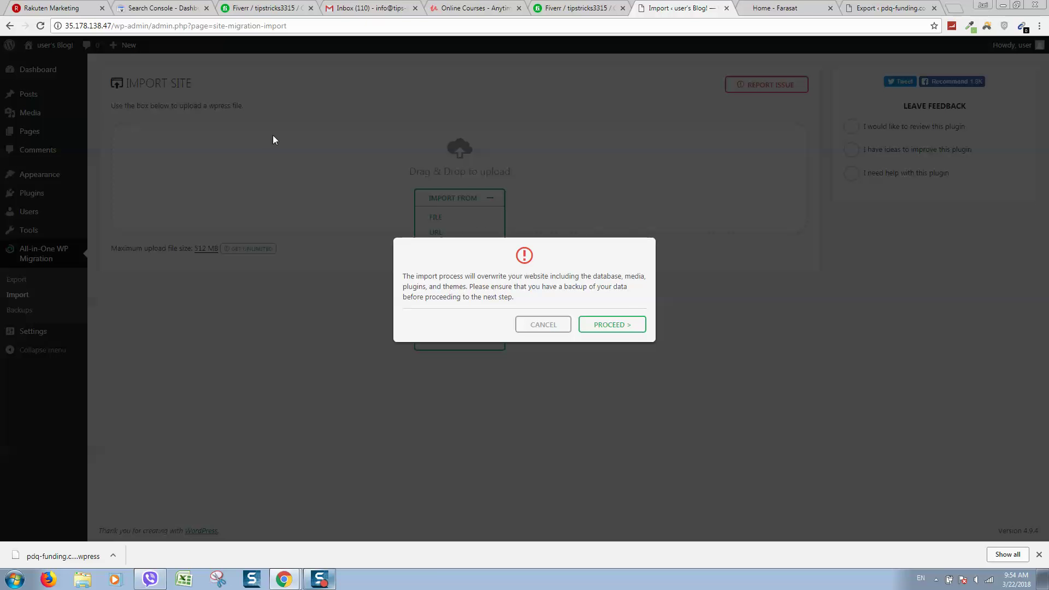
click(610, 326)
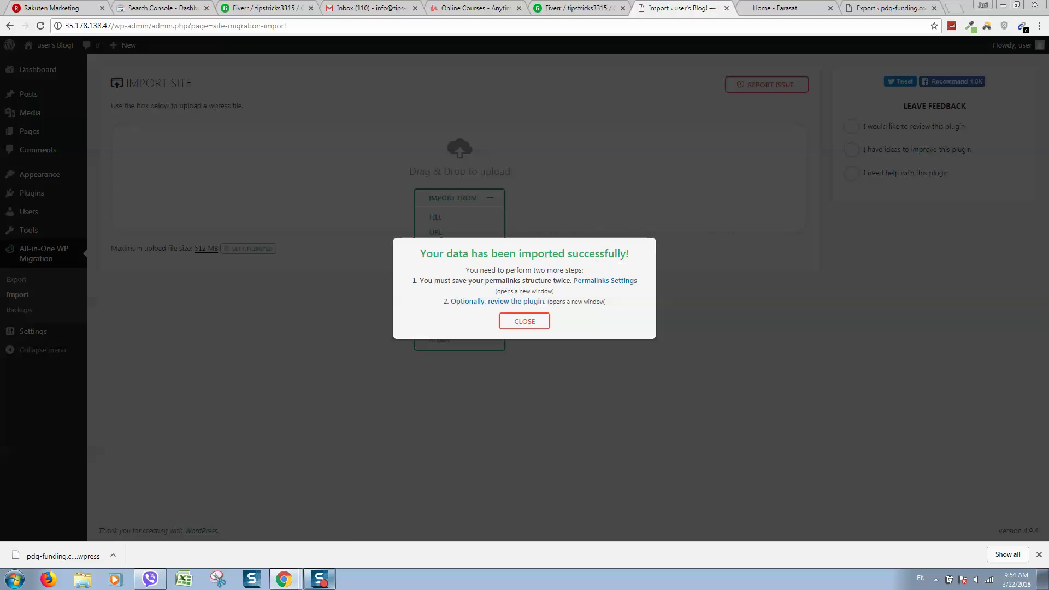
click(523, 321)
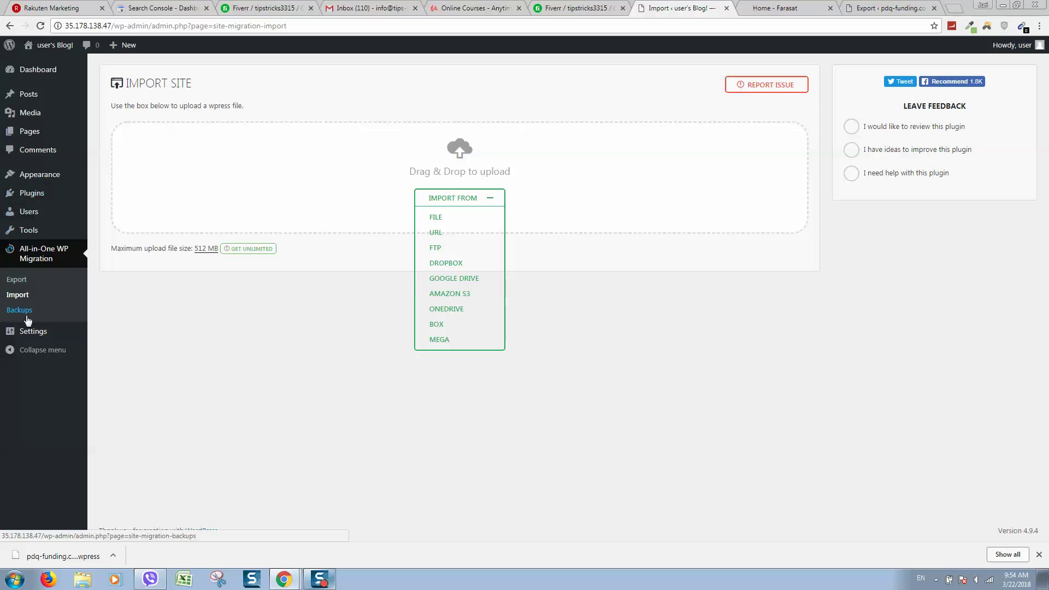
Go to Settings and log in again as admin on the migrated site at 35.178.138.47.
click(25, 335)
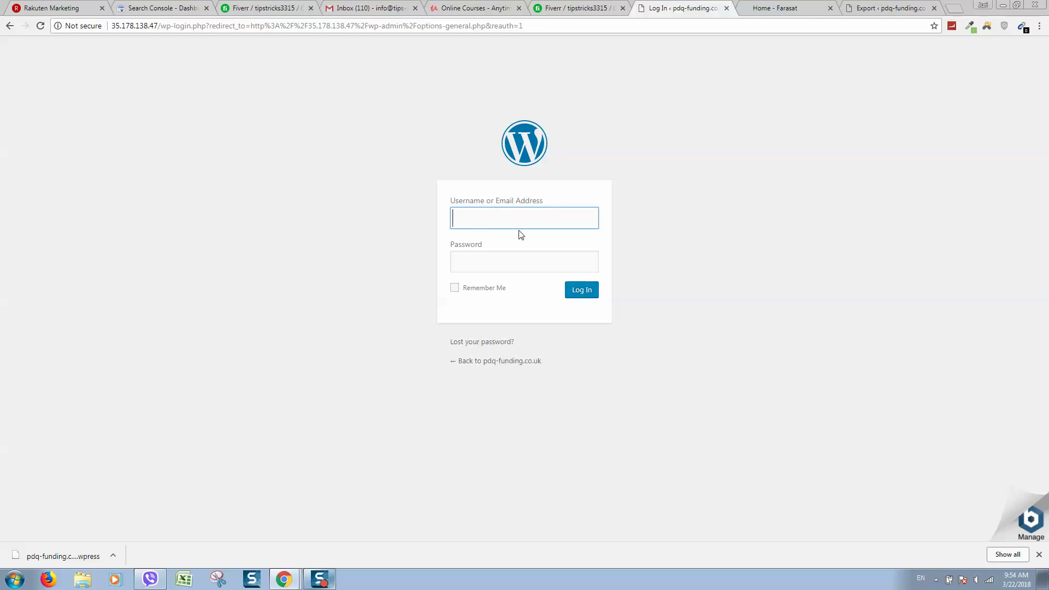
text(admin)
key(Tab)
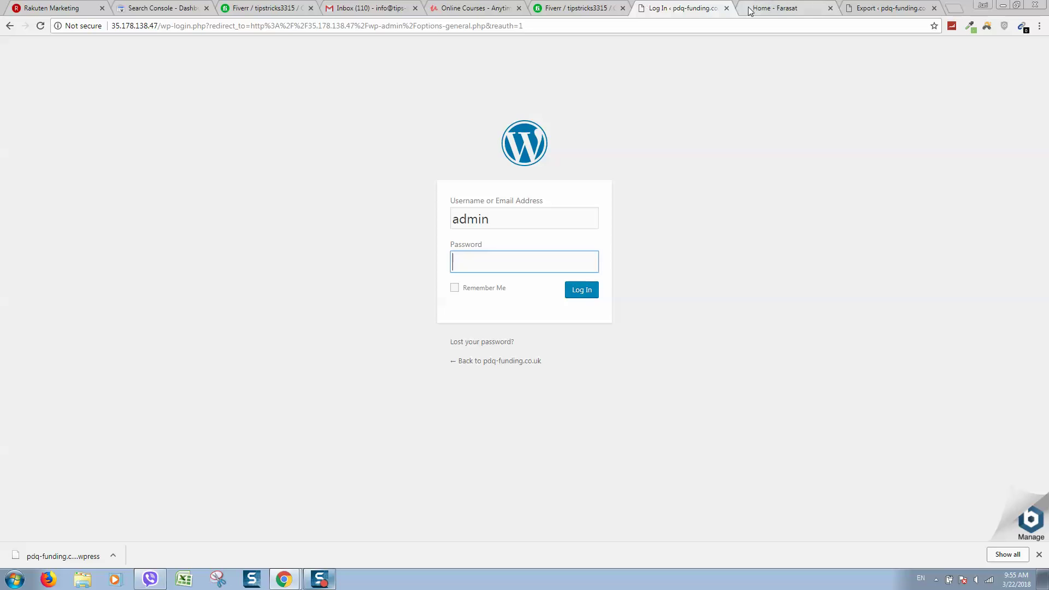
click(889, 8)
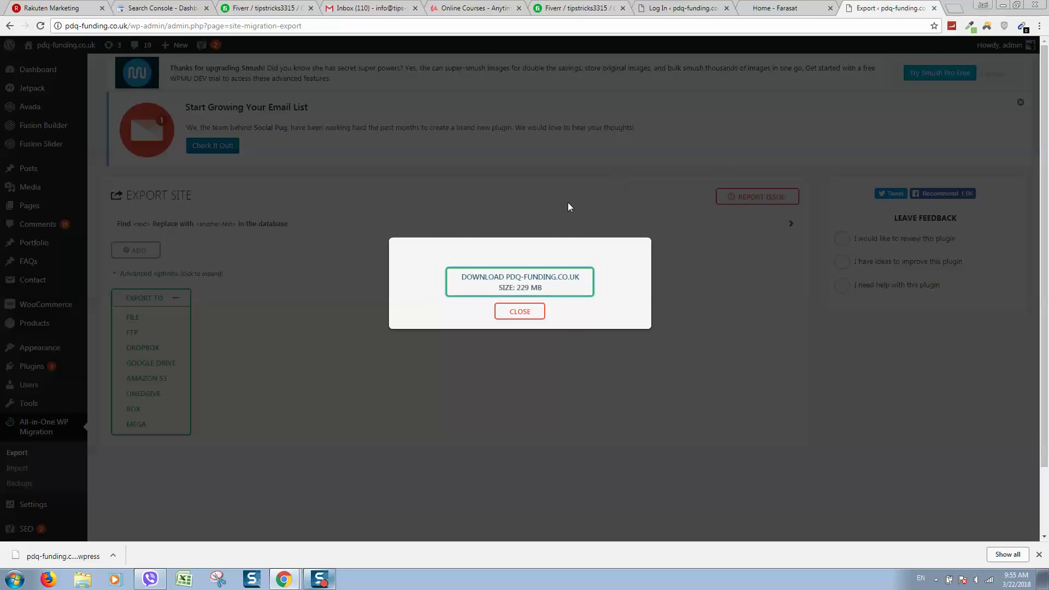
key(ctrl+shift+Tab)
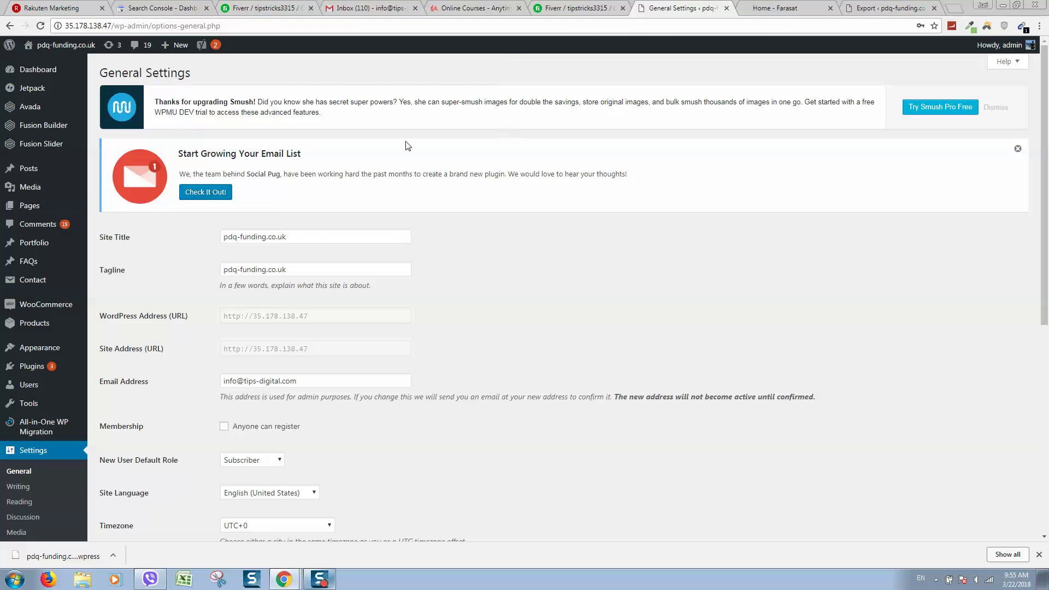
scroll(147, 173, down, 5)
scroll(173, 176, down, 5)
scroll(147, 246, down, 4)
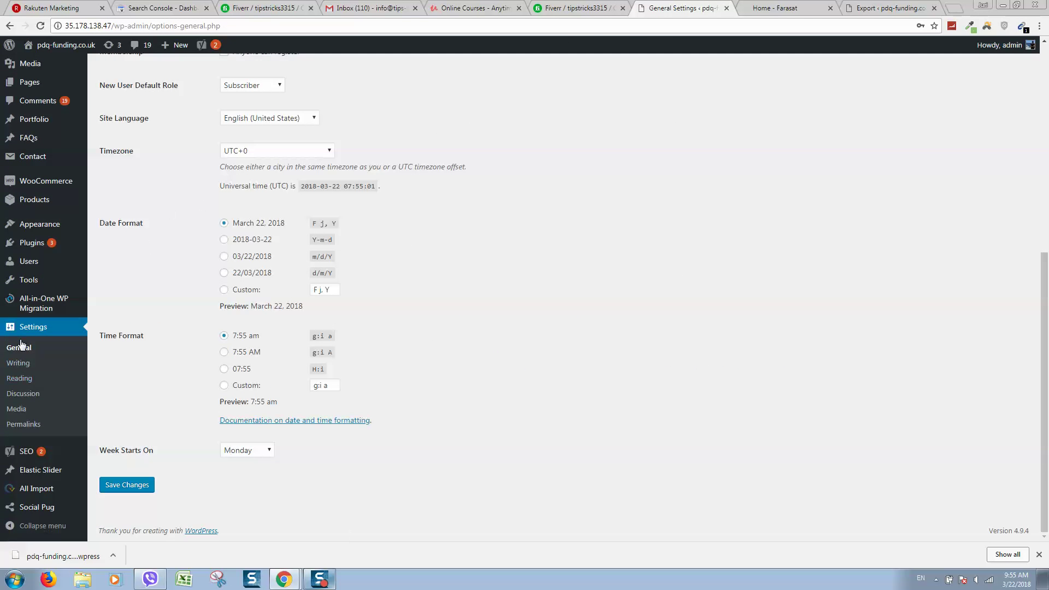
Save the Permalinks with the Post name structure selected.
click(23, 424)
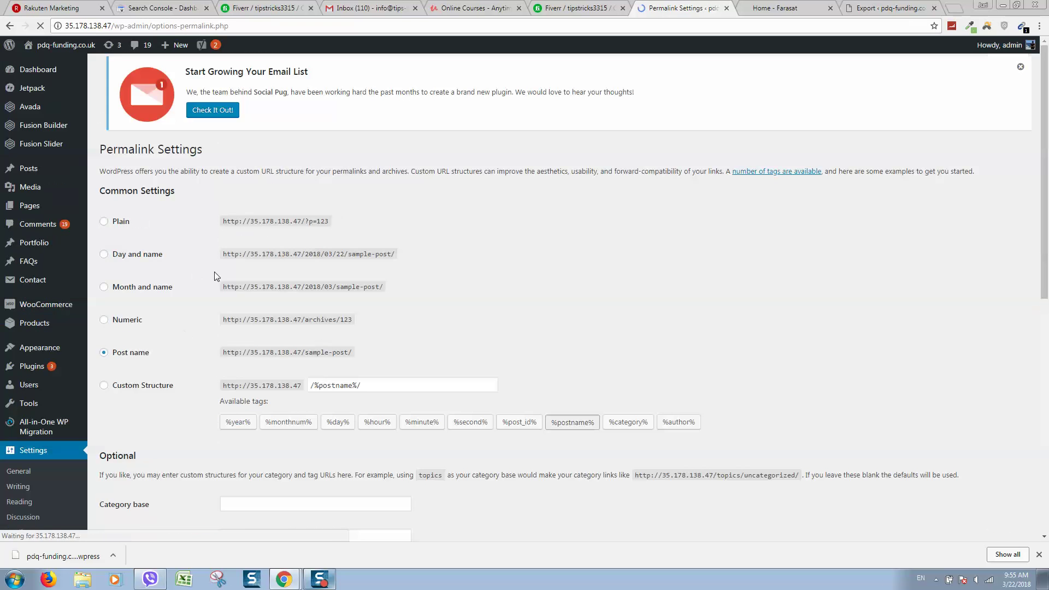
scroll(125, 290, down, 2)
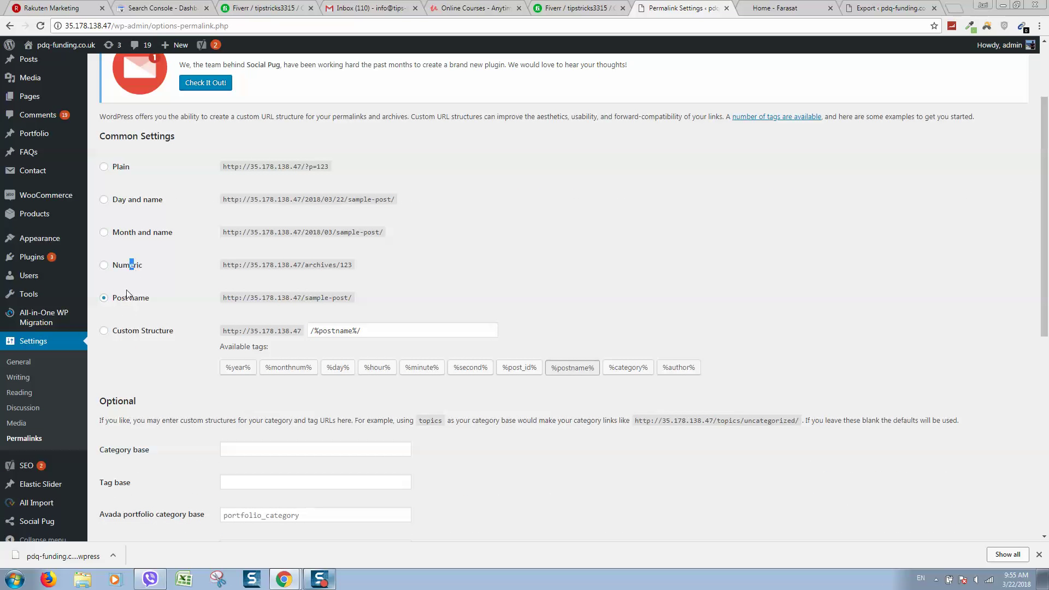
click(121, 264)
click(129, 298)
scroll(188, 290, down, 5)
scroll(160, 453, down, 3)
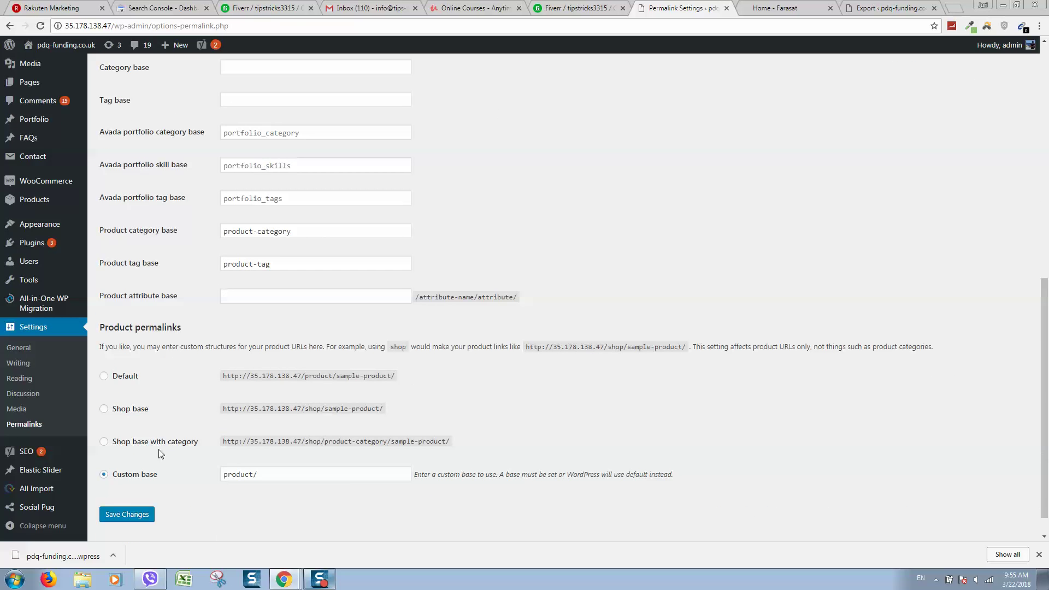
click(127, 515)
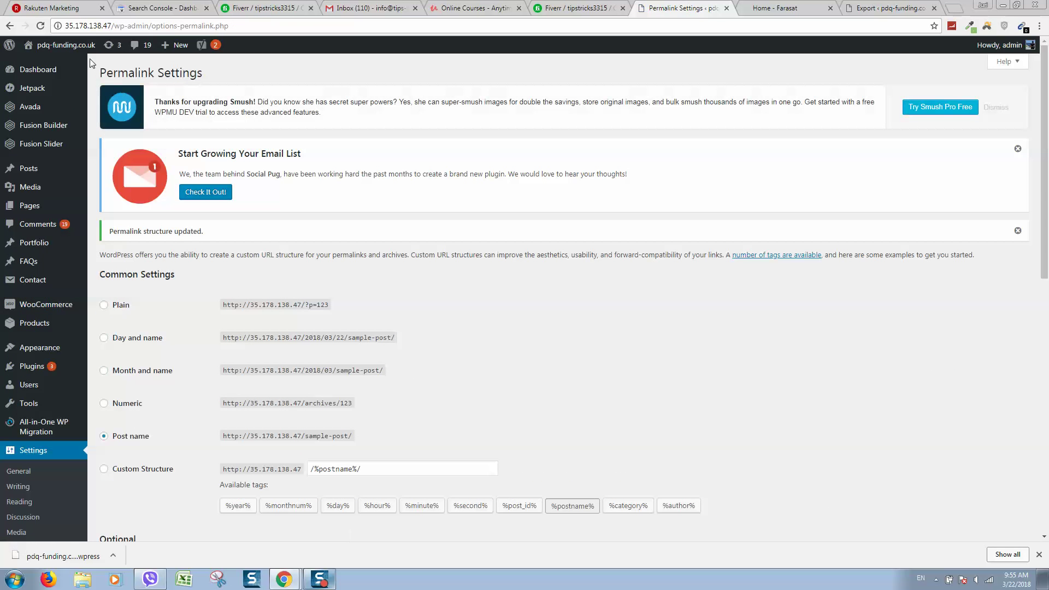
right_click(66, 45)
click(91, 60)
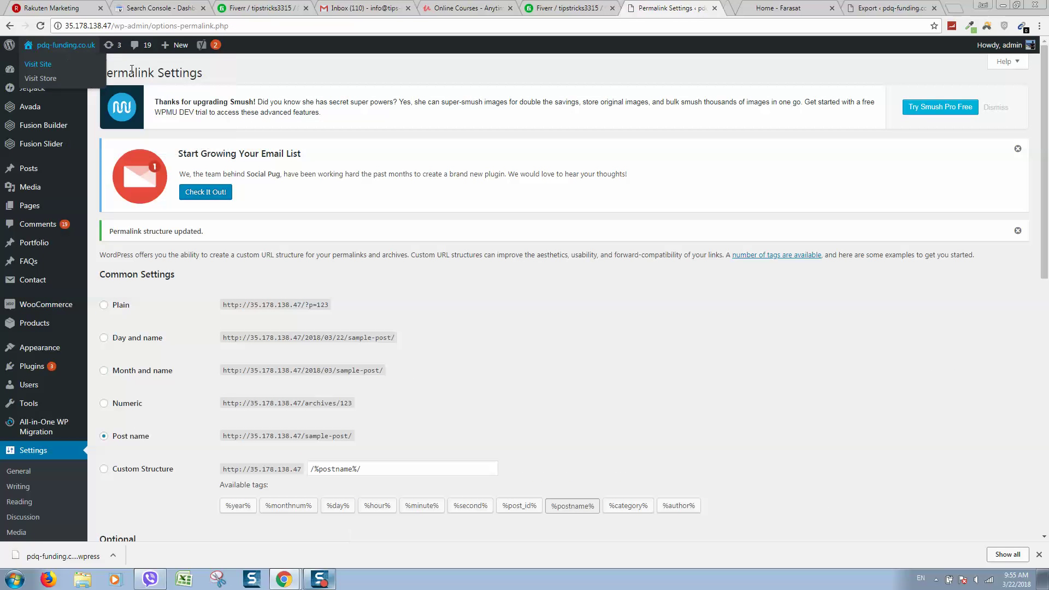
Visit the migrated homepage at 35.178.138.47 and check the Merchant Cash Advance link.
click(704, 8)
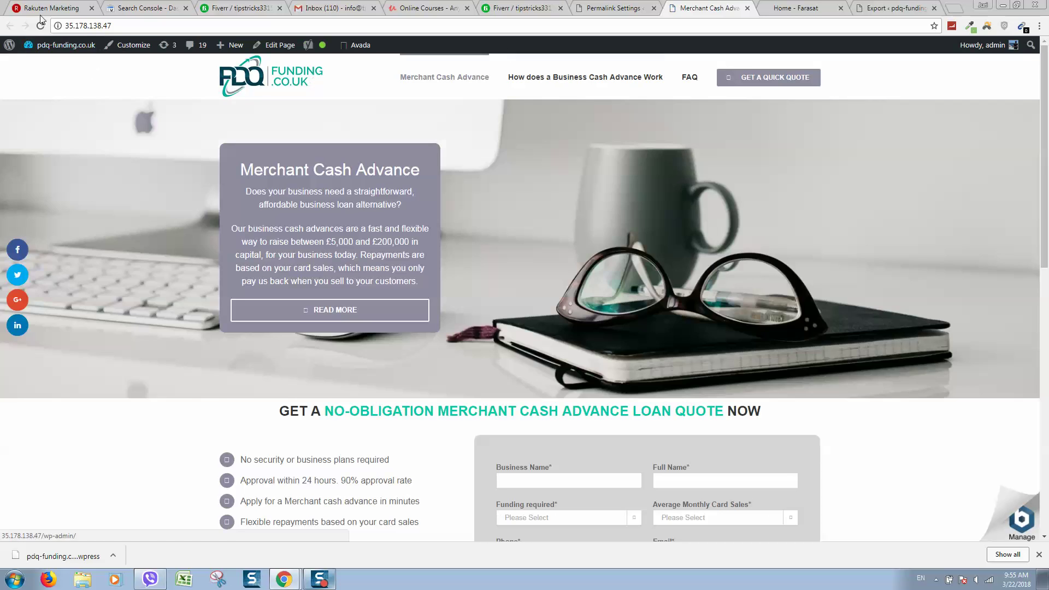
scroll(356, 138, down, 5)
scroll(356, 137, down, 5)
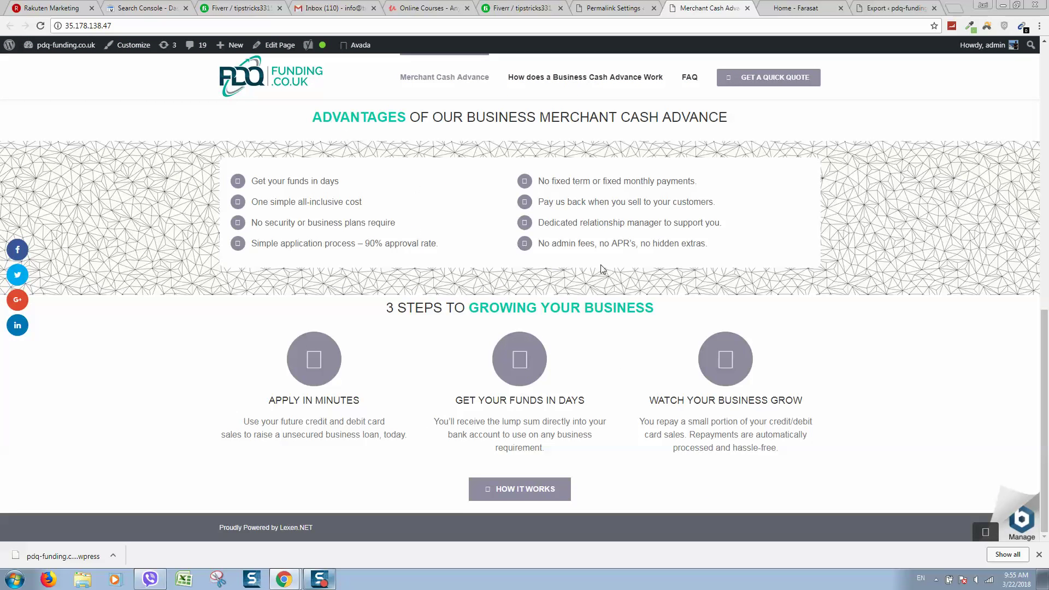
scroll(600, 269, up, 10)
click(438, 78)
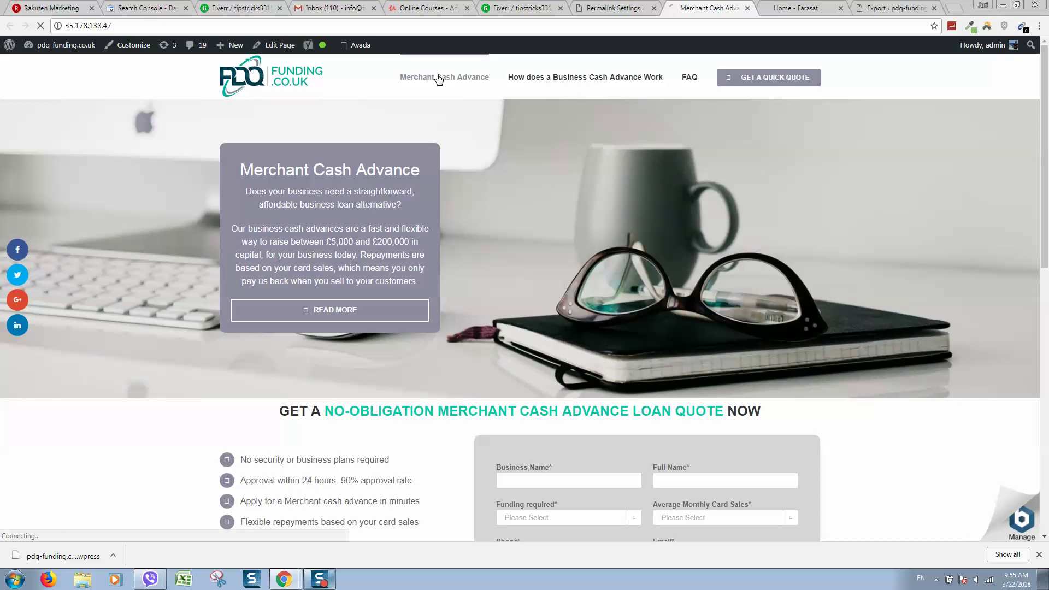
scroll(594, 107, down, 3)
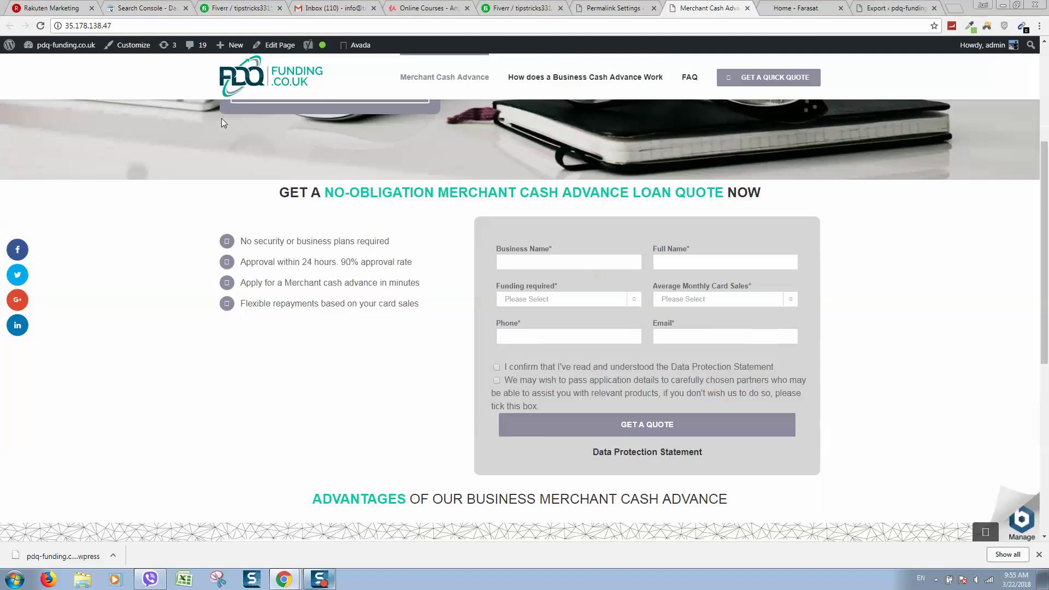
scroll(221, 117, up, 4)
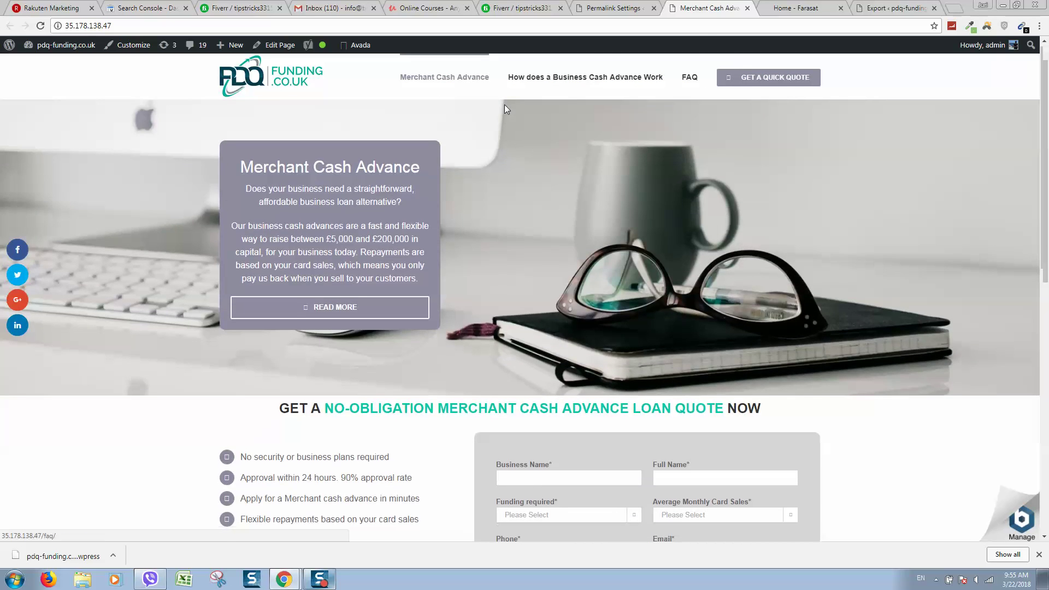
scroll(504, 104, down, 5)
scroll(503, 105, down, 4)
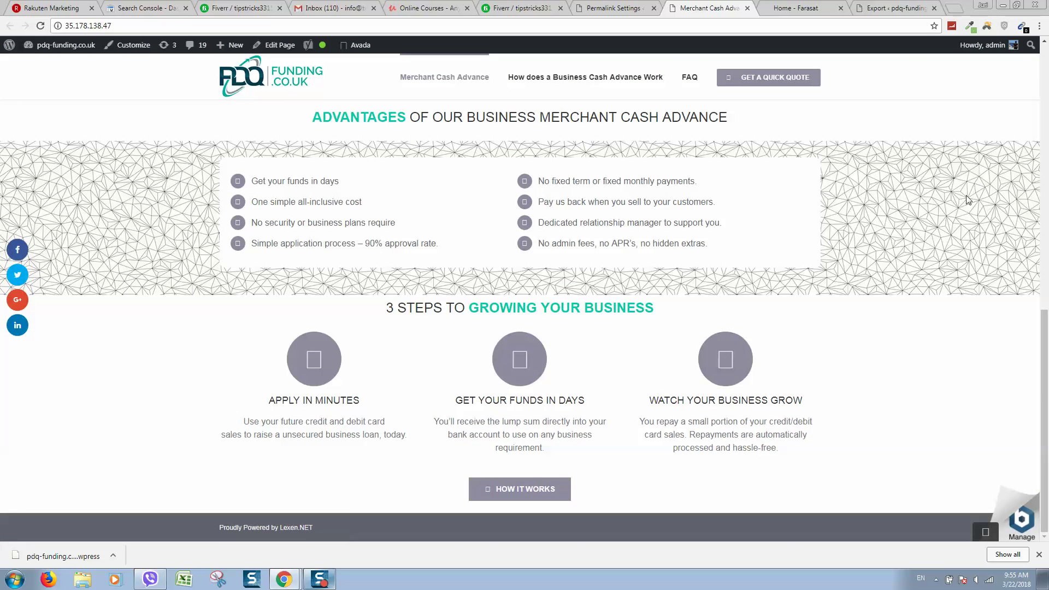
scroll(704, 90, up, 5)
scroll(681, 82, up, 4)
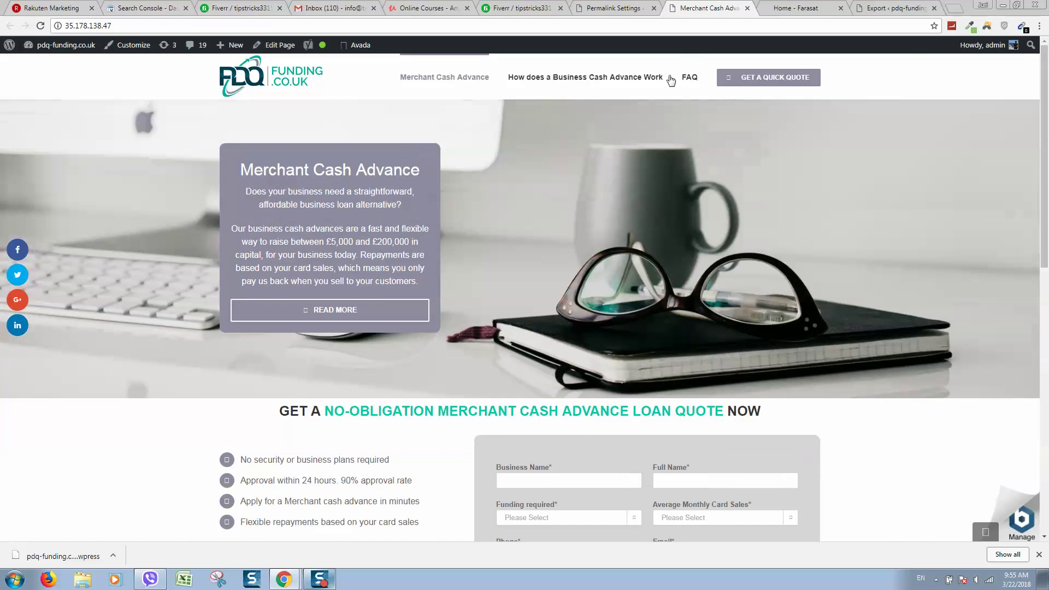